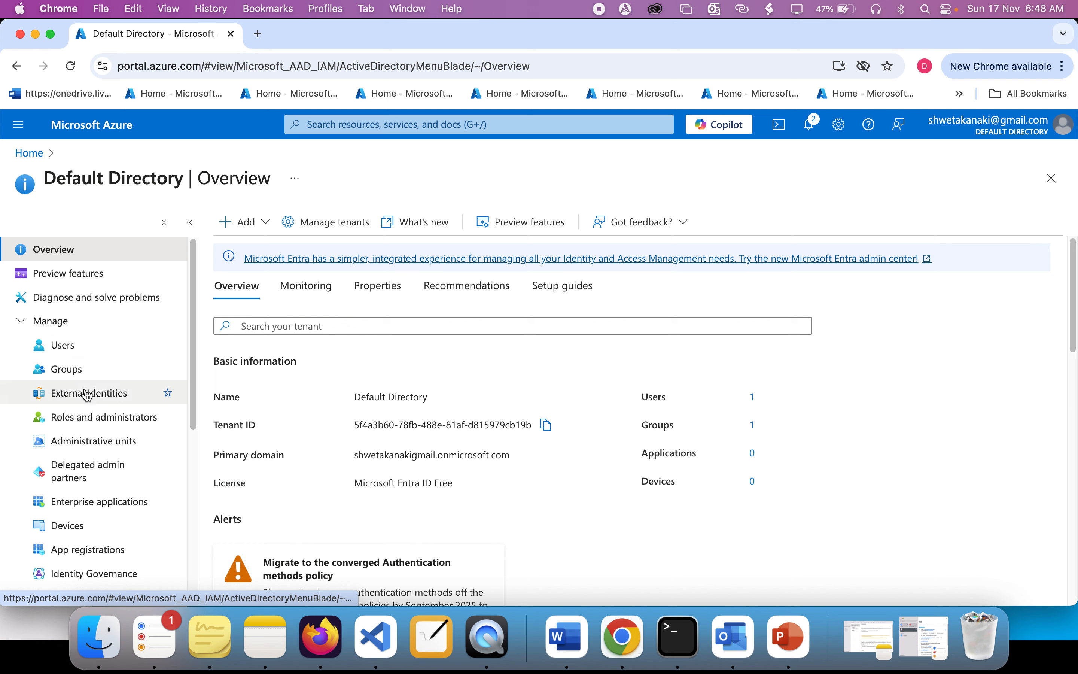
# Open the directory's list of all users and start creating a new internal user
pyautogui.scroll(-2, 98, 405)
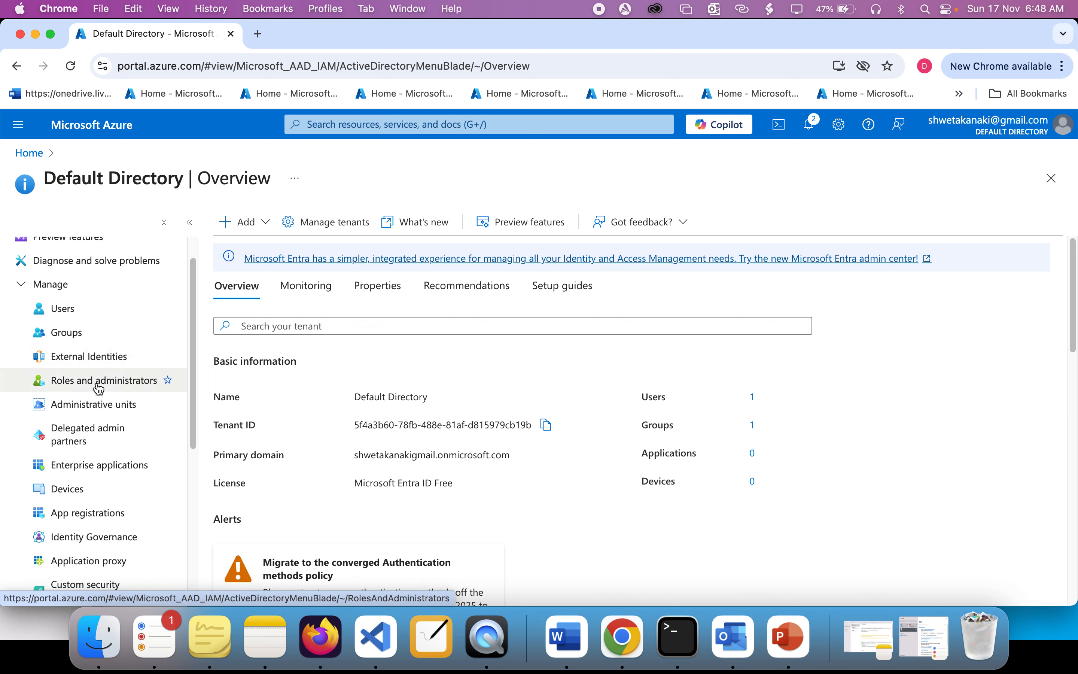
pyautogui.scroll(-8, 98, 387)
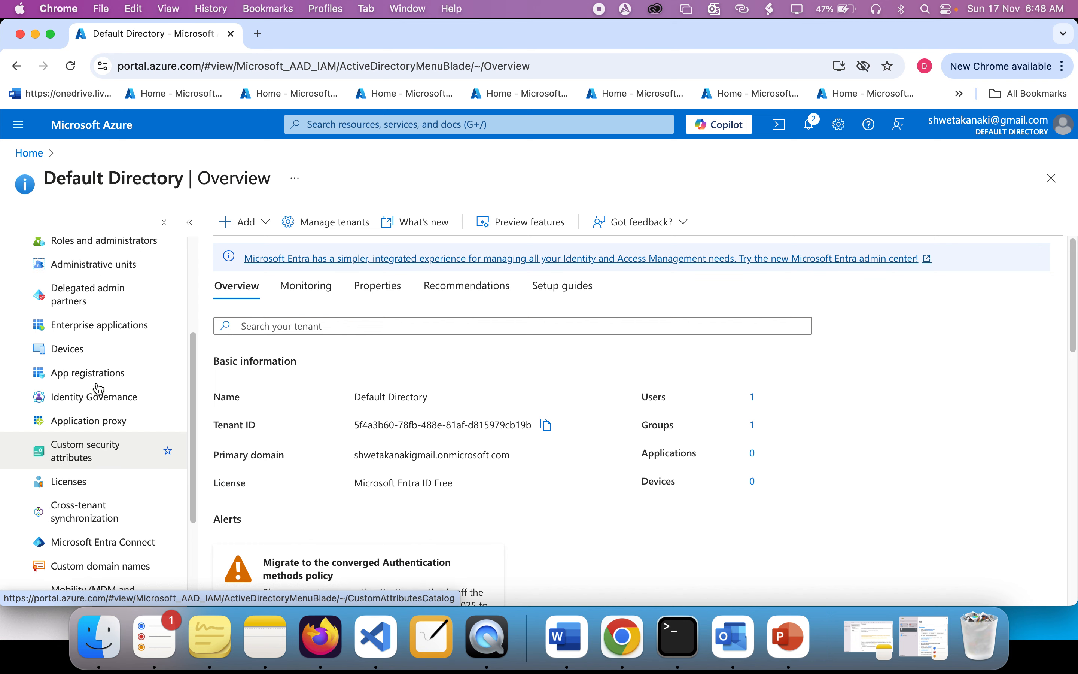
pyautogui.scroll(10, 80, 349)
pyautogui.click(68, 344)
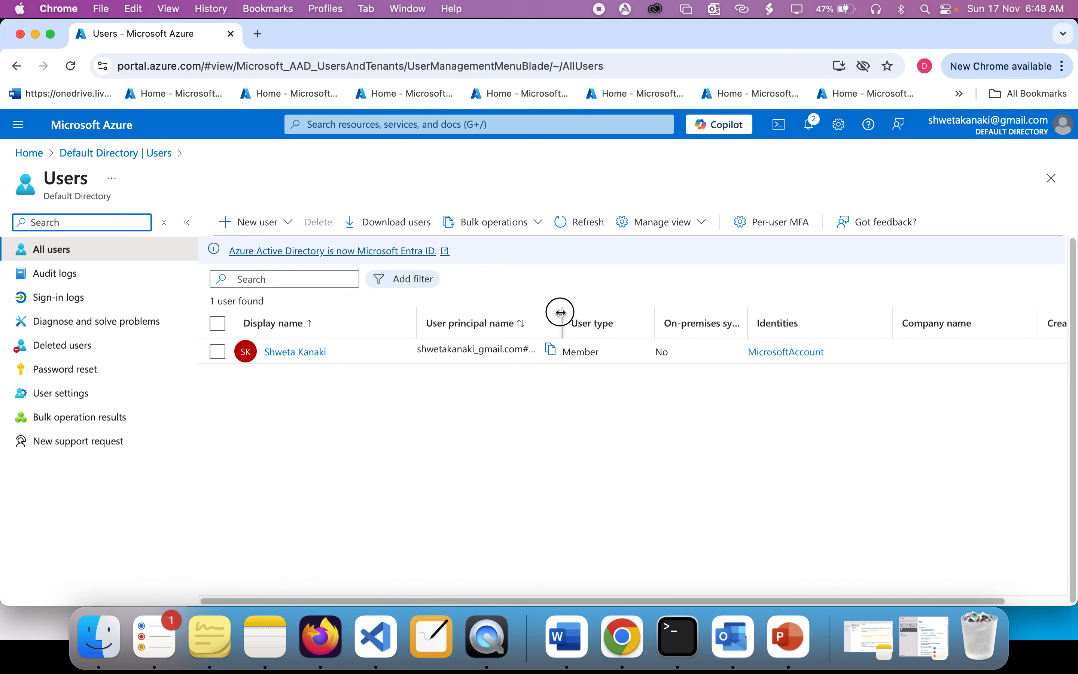
pyautogui.moveTo(561, 308); pyautogui.dragTo(520, 306)
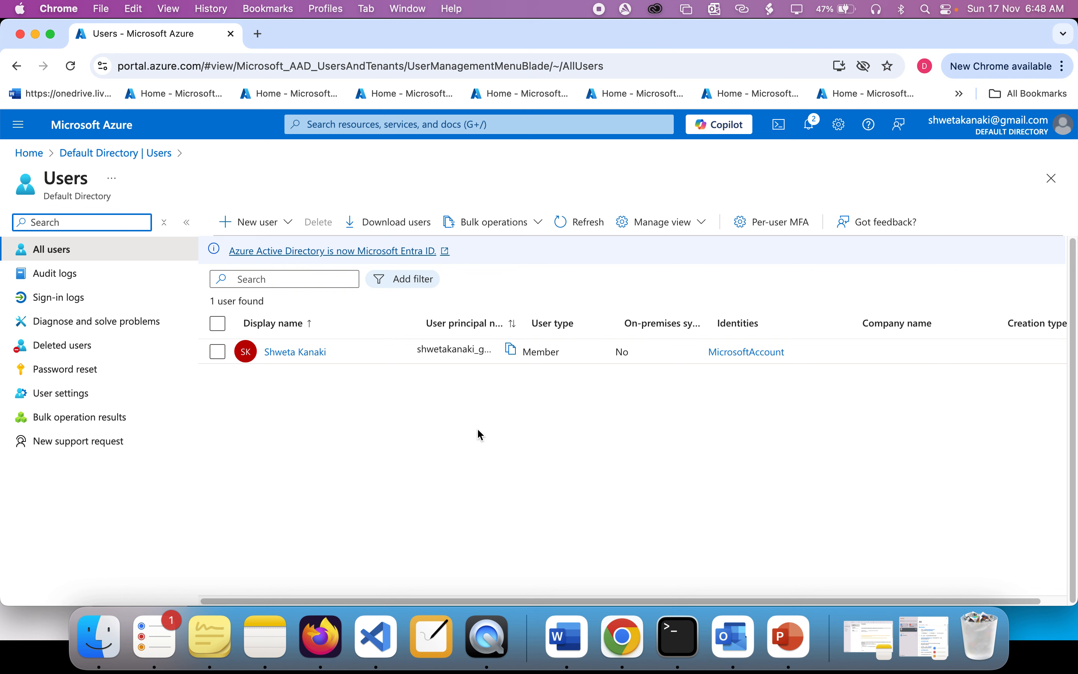
pyautogui.click(248, 222)
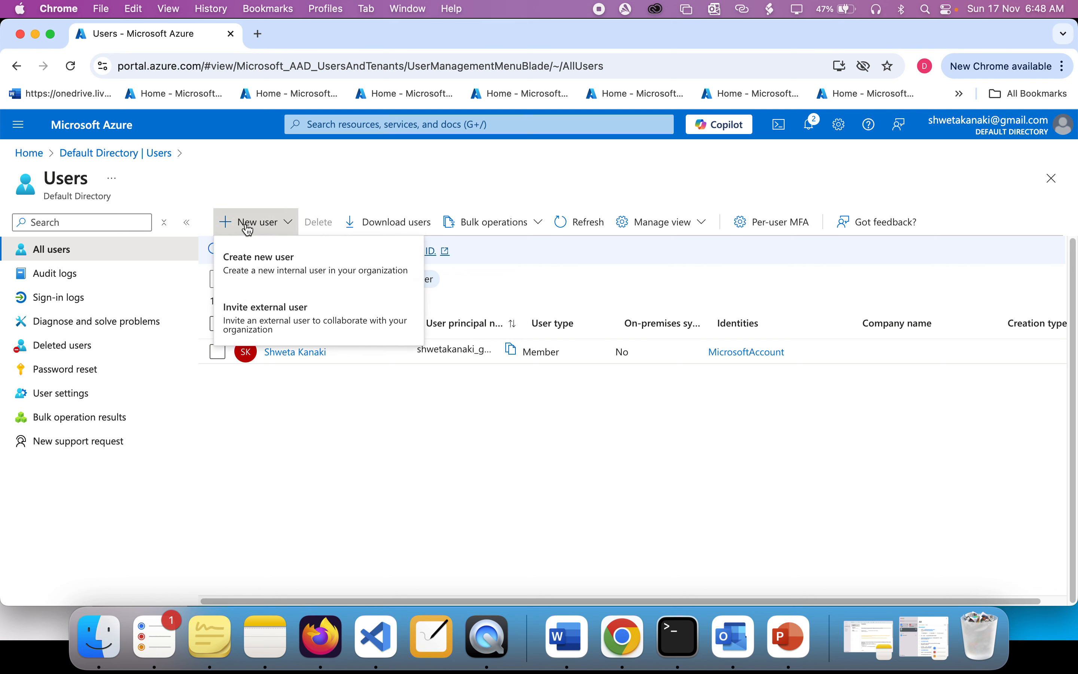
pyautogui.click(260, 278)
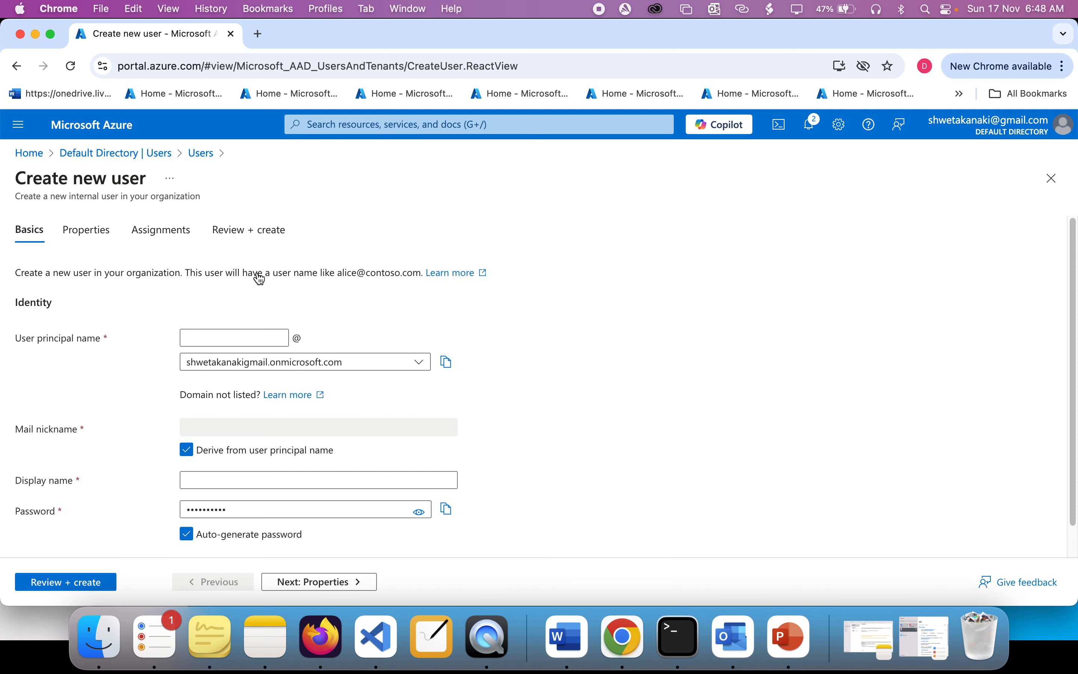
# Set both the user principal name and the display name of the new user to cloudinstitution
pyautogui.scroll(-1, 249, 303)
pyautogui.click(205, 303)
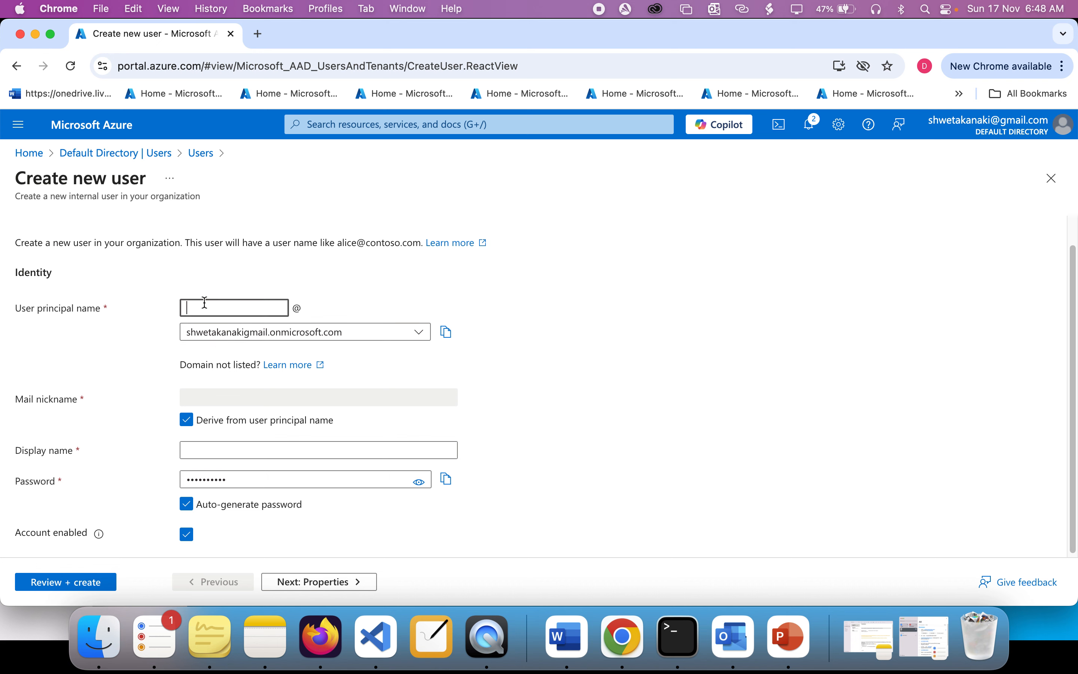
pyautogui.write('cloudinstitution')
pyautogui.press('super+a')
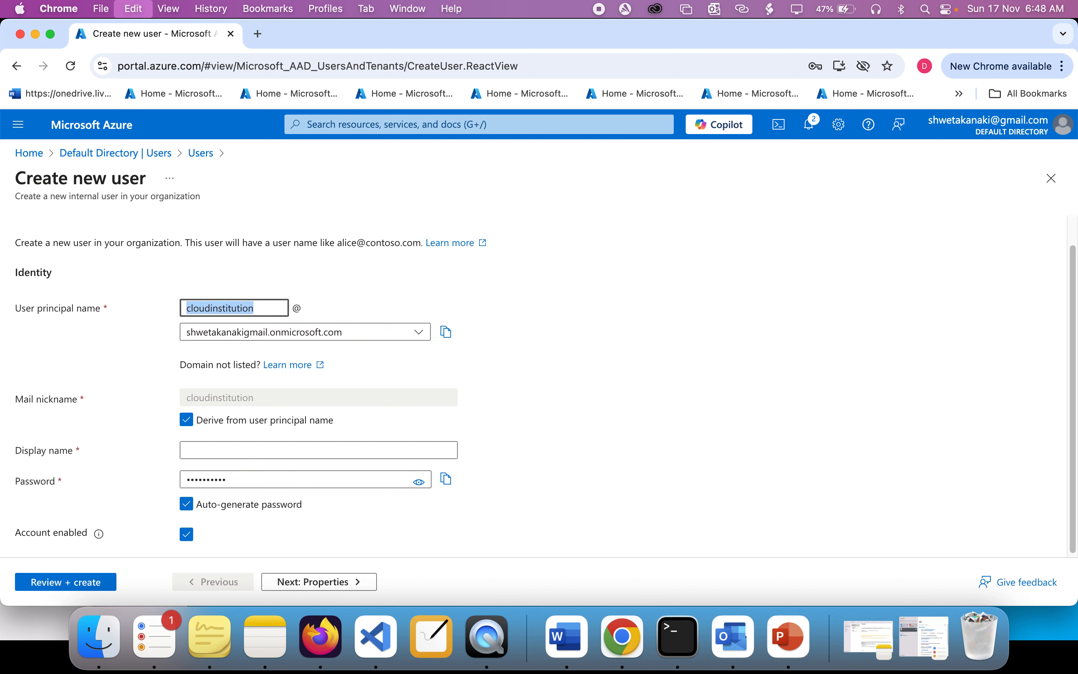
pyautogui.press('super+c')
pyautogui.scroll(-1, 214, 443)
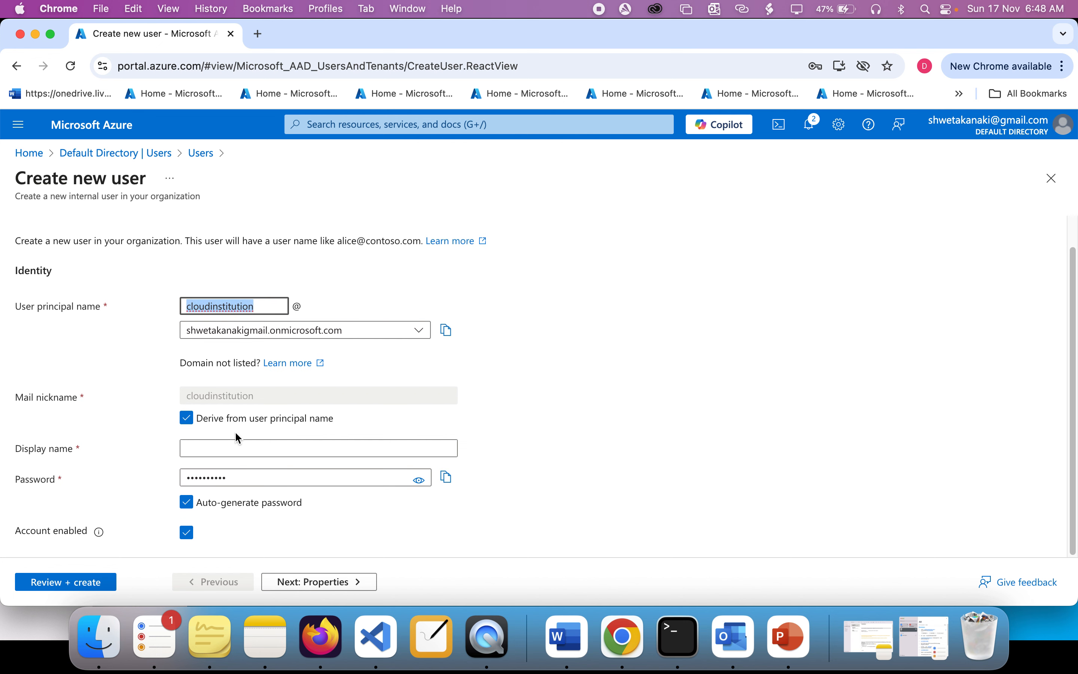
pyautogui.click(232, 449)
pyautogui.press('super+v')
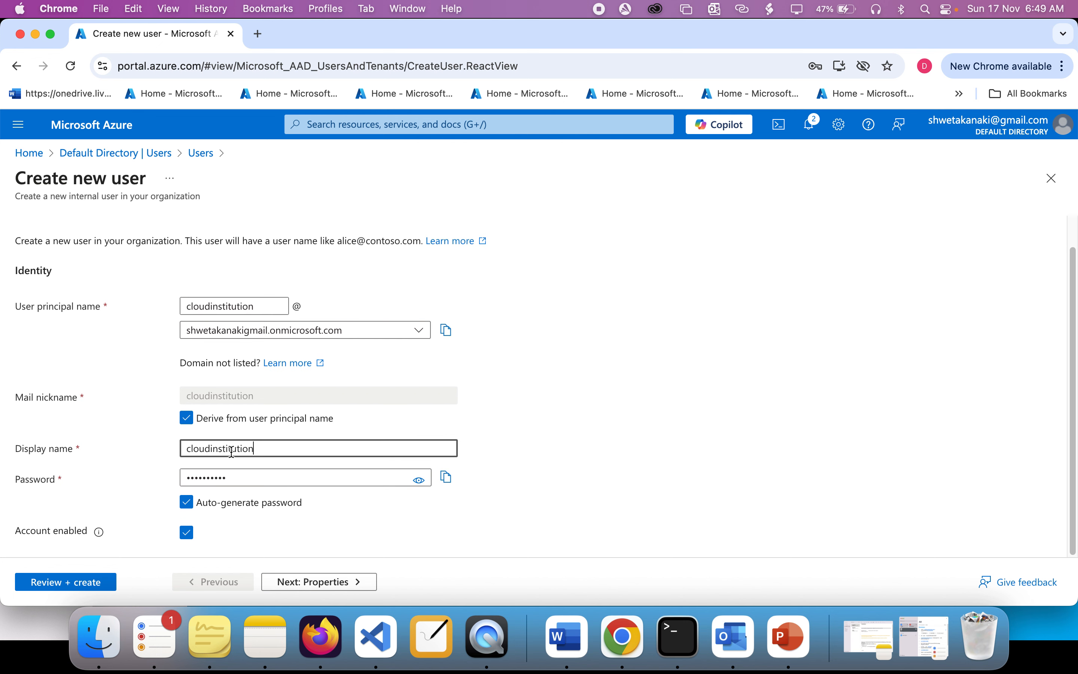
# Turn off the auto-generated password and enter a custom account password for the new user
pyautogui.click(187, 502)
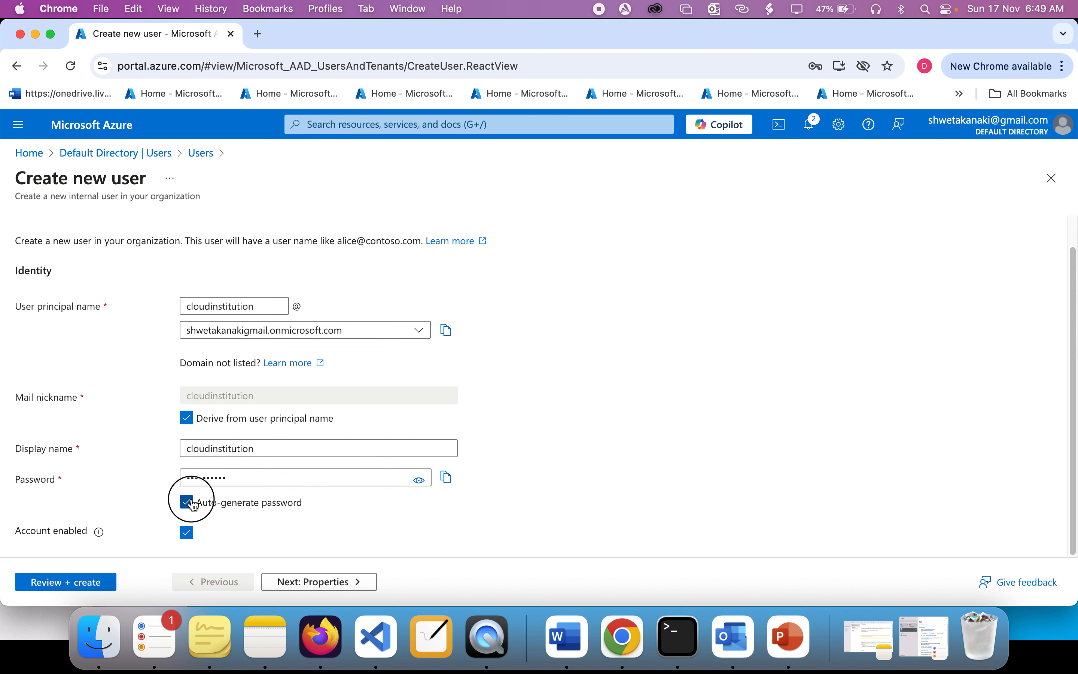
pyautogui.click(276, 481)
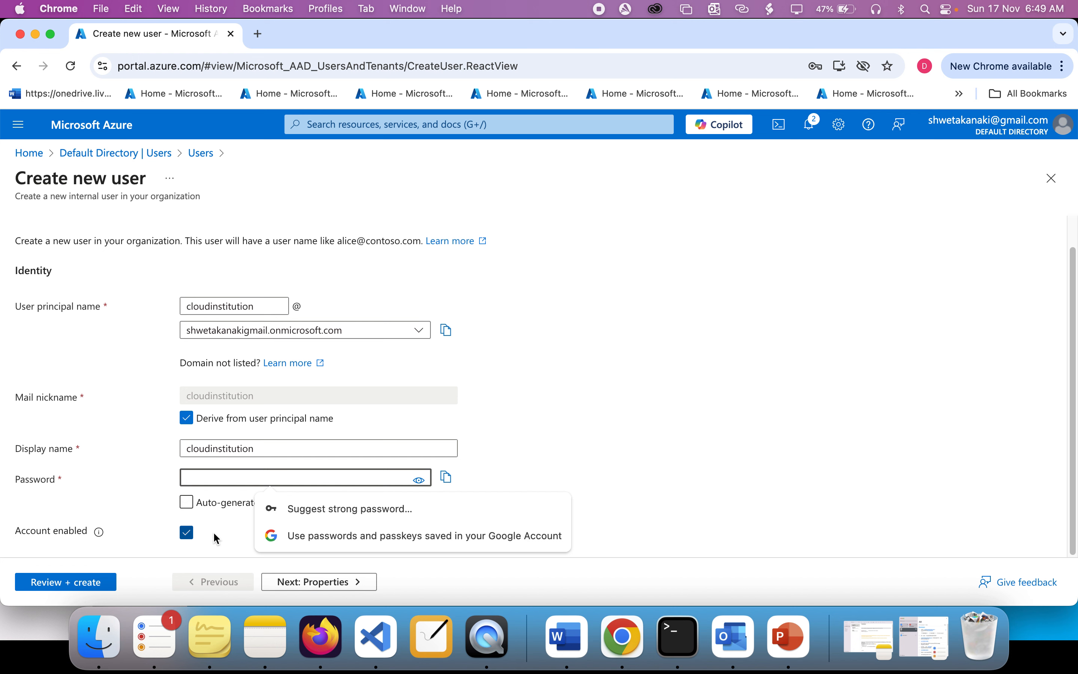
pyautogui.click(621, 453)
pyautogui.click(340, 481)
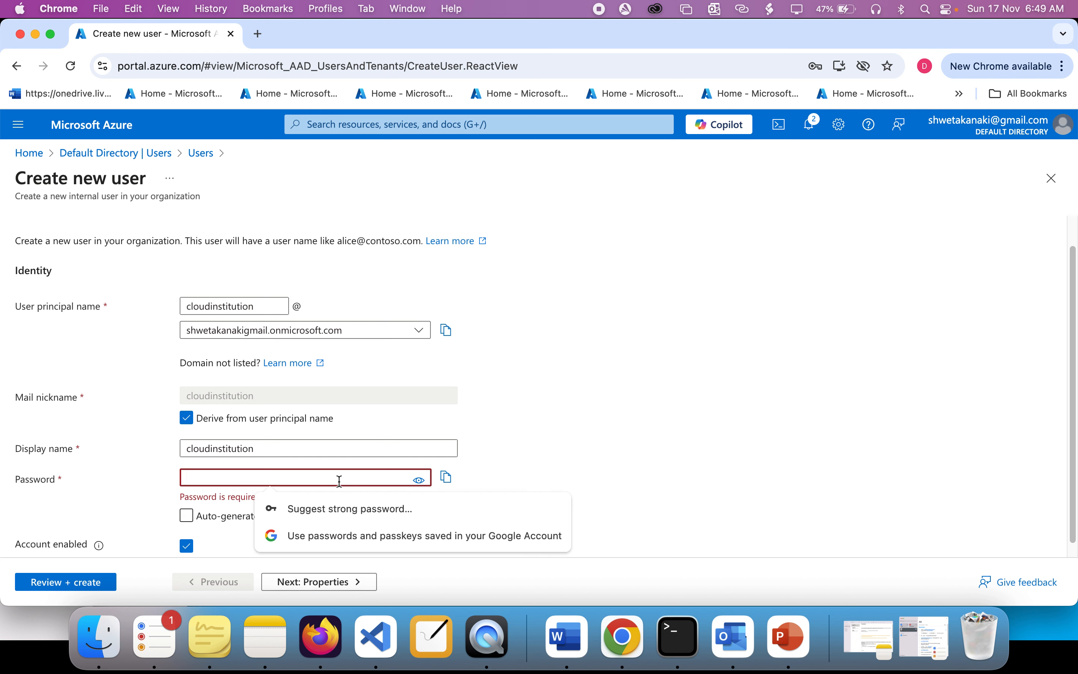
pyautogui.press('super+v')
pyautogui.click(611, 479)
pyautogui.scroll(-1, 611, 479)
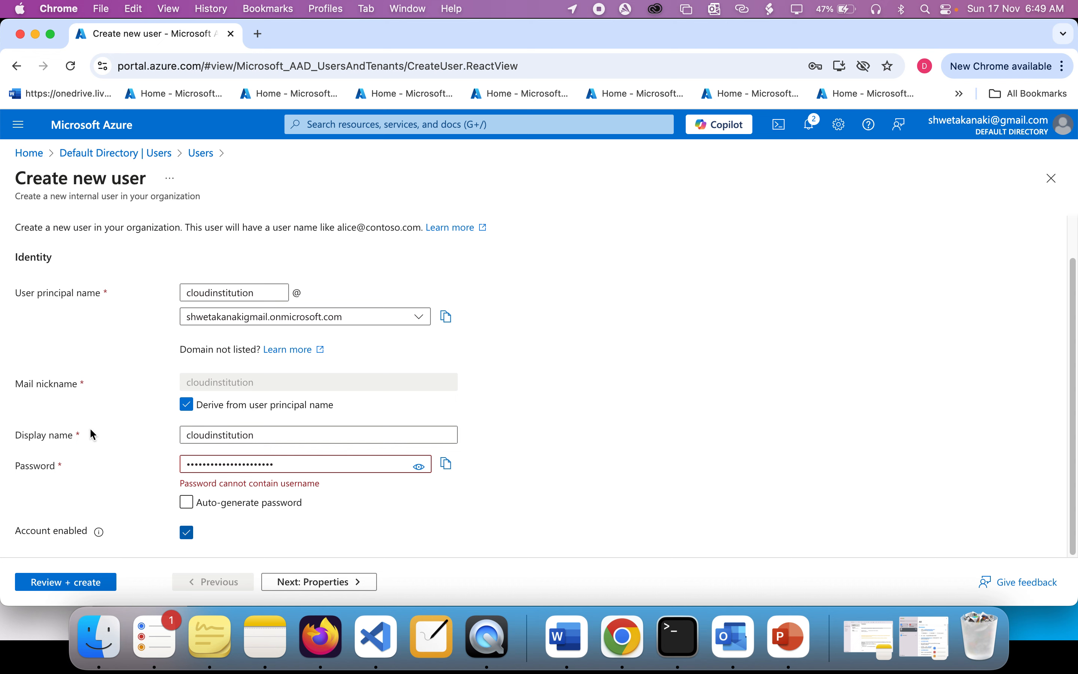
# Try to validate the new user's details for creation
pyautogui.click(84, 587)
pyautogui.scroll(2, 261, 416)
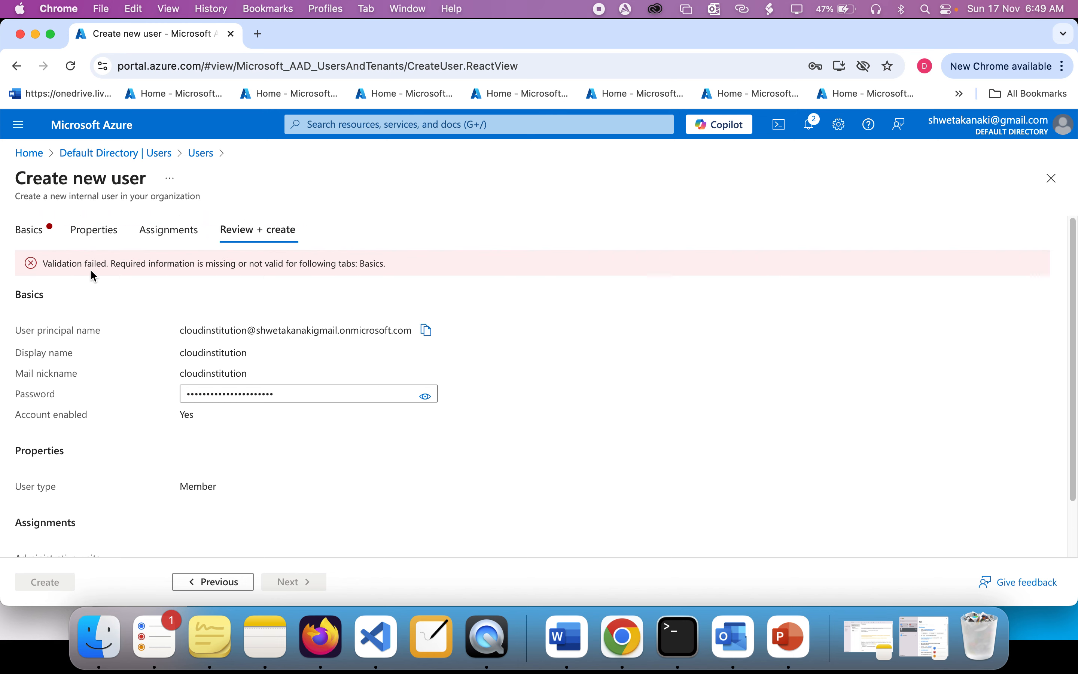
pyautogui.scroll(3, 91, 271)
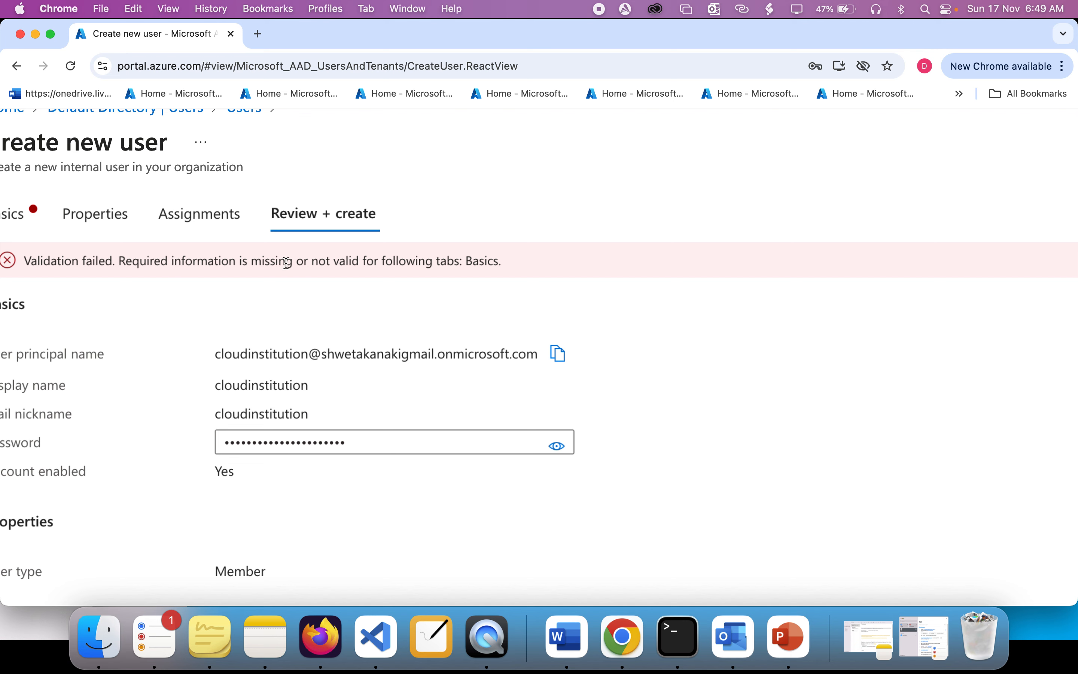
pyautogui.scroll(-3, 375, 265)
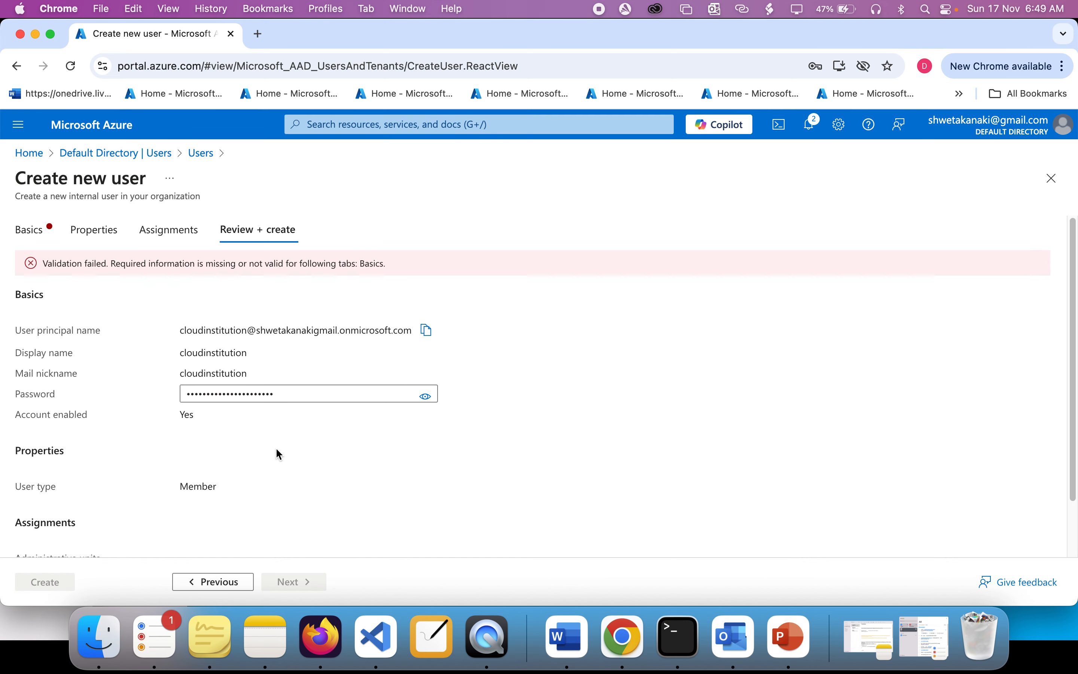
# Return to the new user's basic details and replace the account password with a different one
pyautogui.click(218, 582)
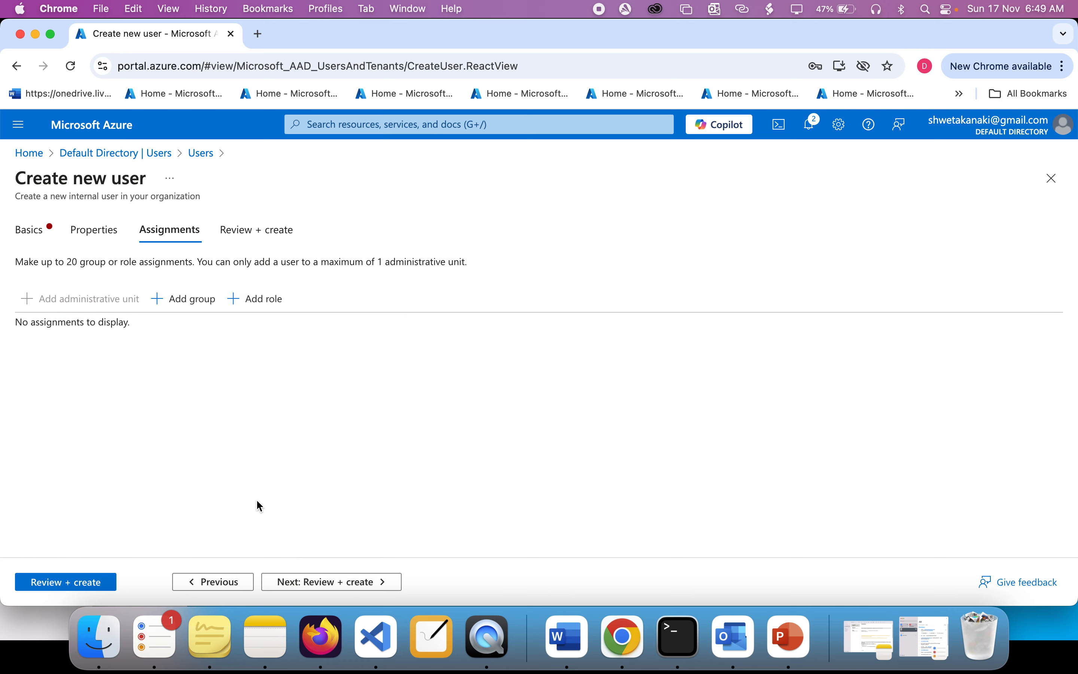
pyautogui.click(18, 234)
pyautogui.scroll(-2, 215, 433)
pyautogui.scroll(3, 173, 516)
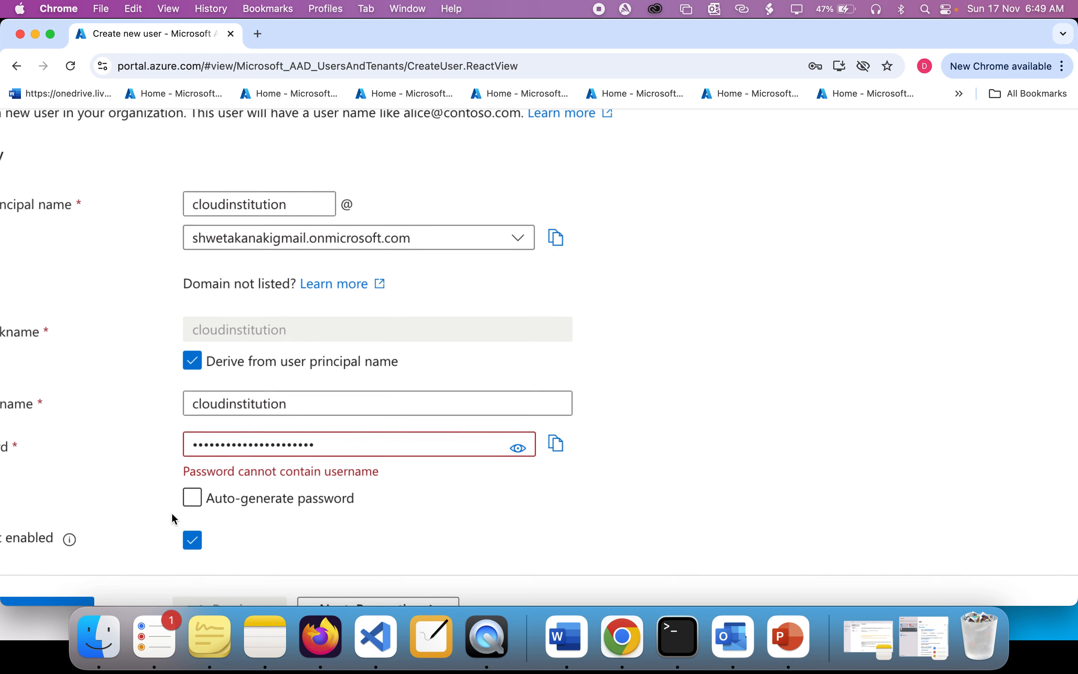
pyautogui.hscroll(-2, 173, 516)
pyautogui.scroll(-1, 173, 517)
pyautogui.doubleClick(400, 450)
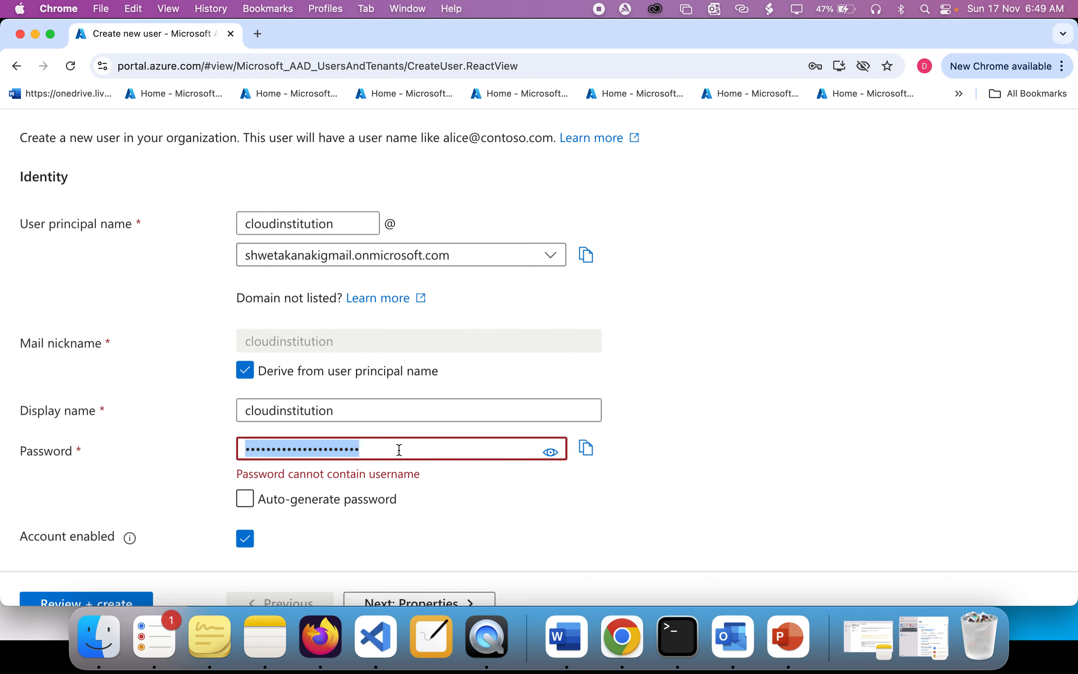
pyautogui.press('BackSpace')
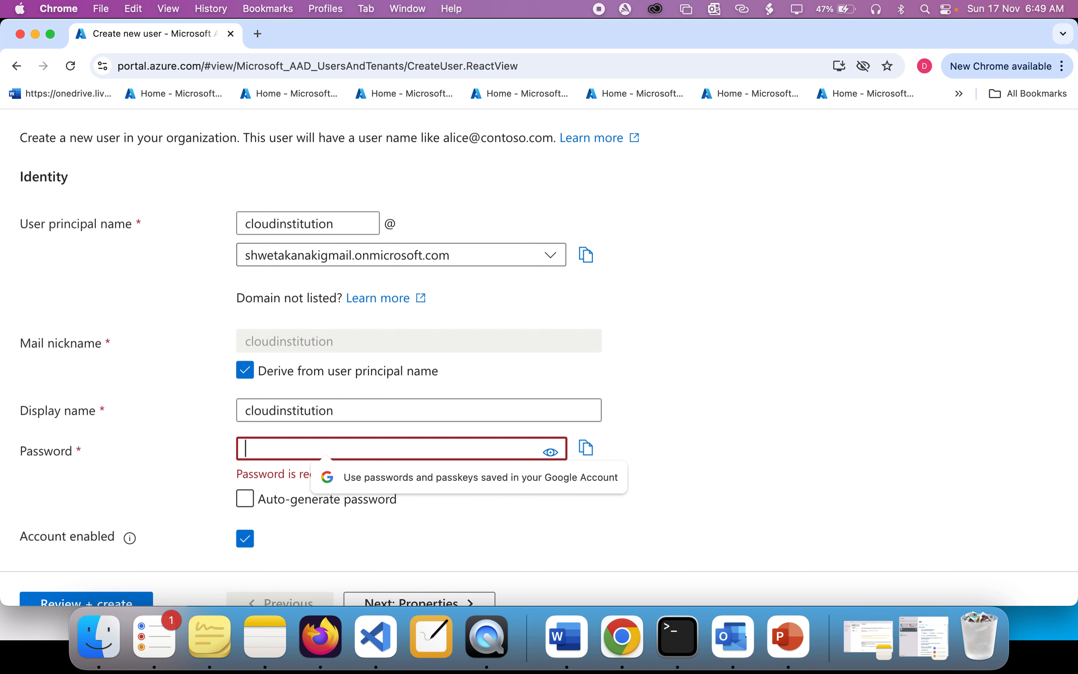
pyautogui.write('••••••••')
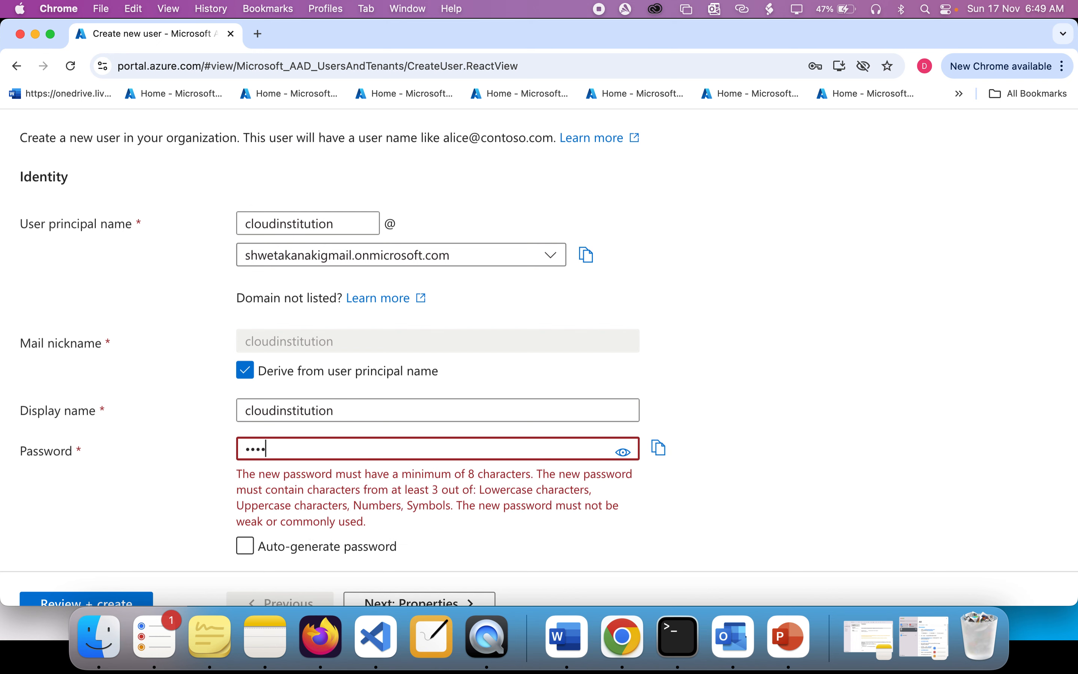
pyautogui.write('••••')
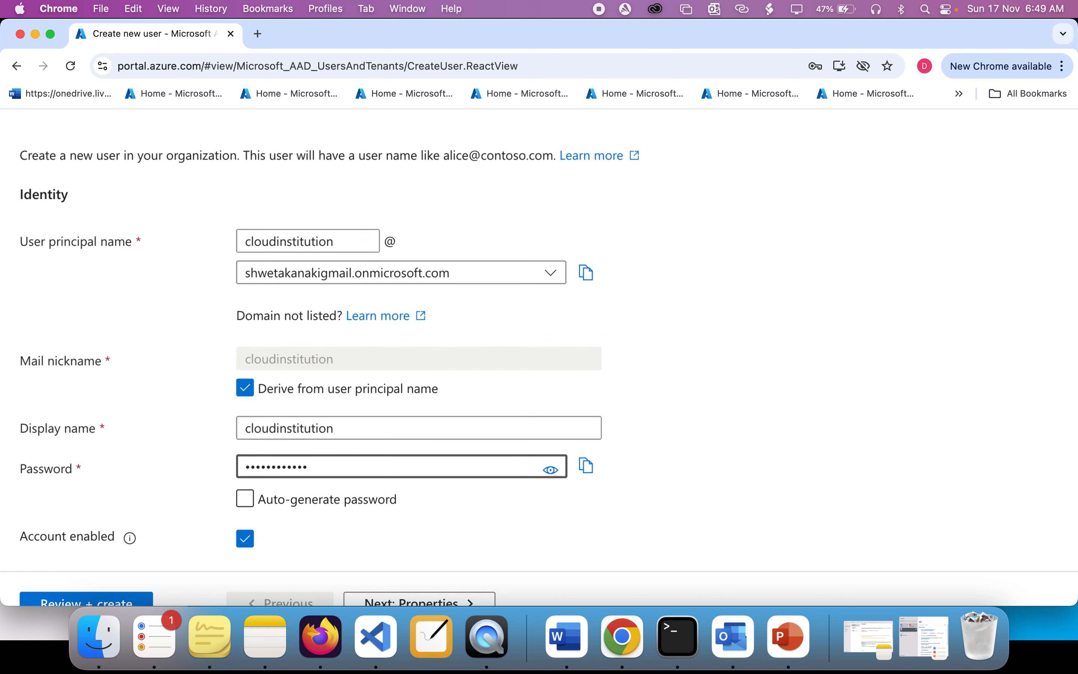
pyautogui.click(742, 382)
pyautogui.scroll(-1, 742, 382)
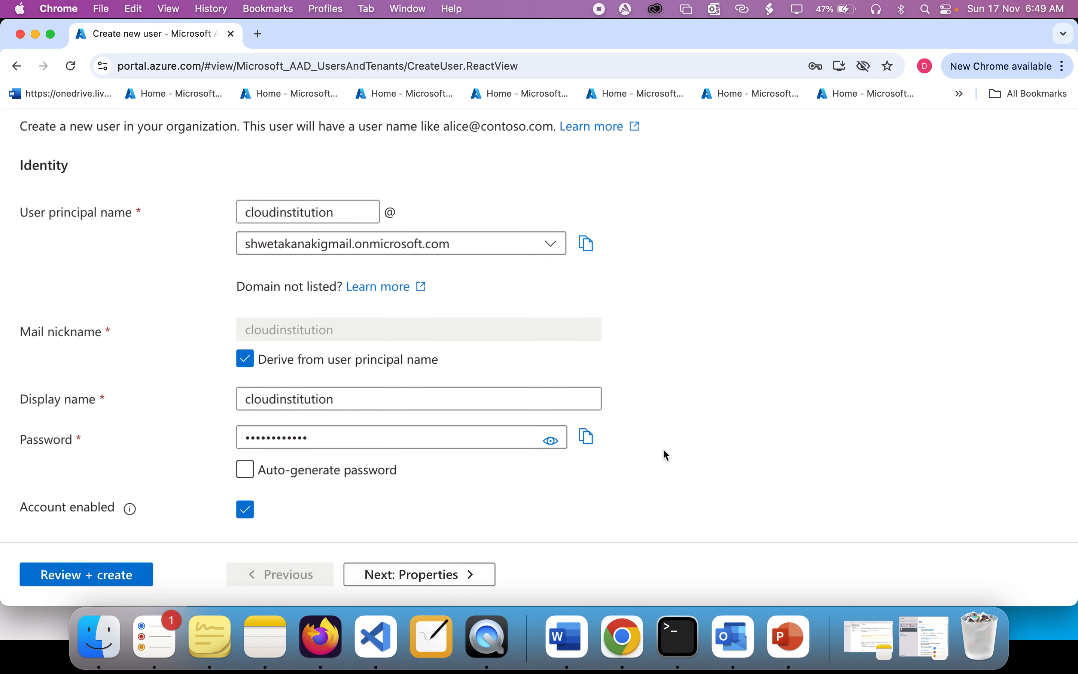
# Review the cloudinstitution user's details and create the user
pyautogui.click(84, 582)
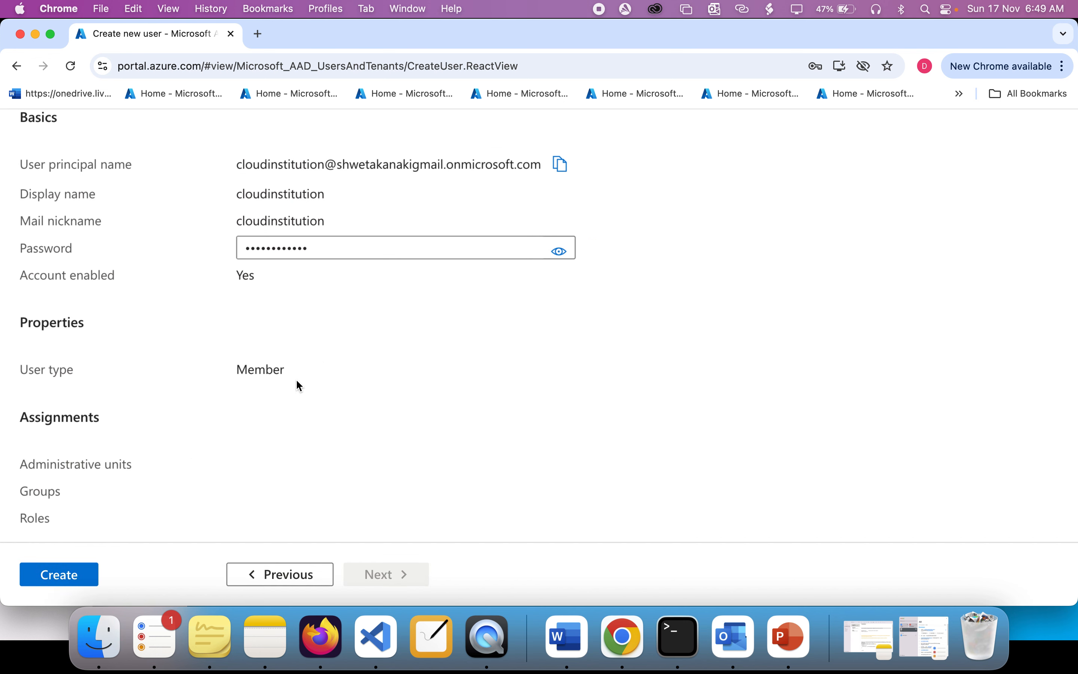
pyautogui.scroll(1, 300, 386)
pyautogui.scroll(1, 300, 386)
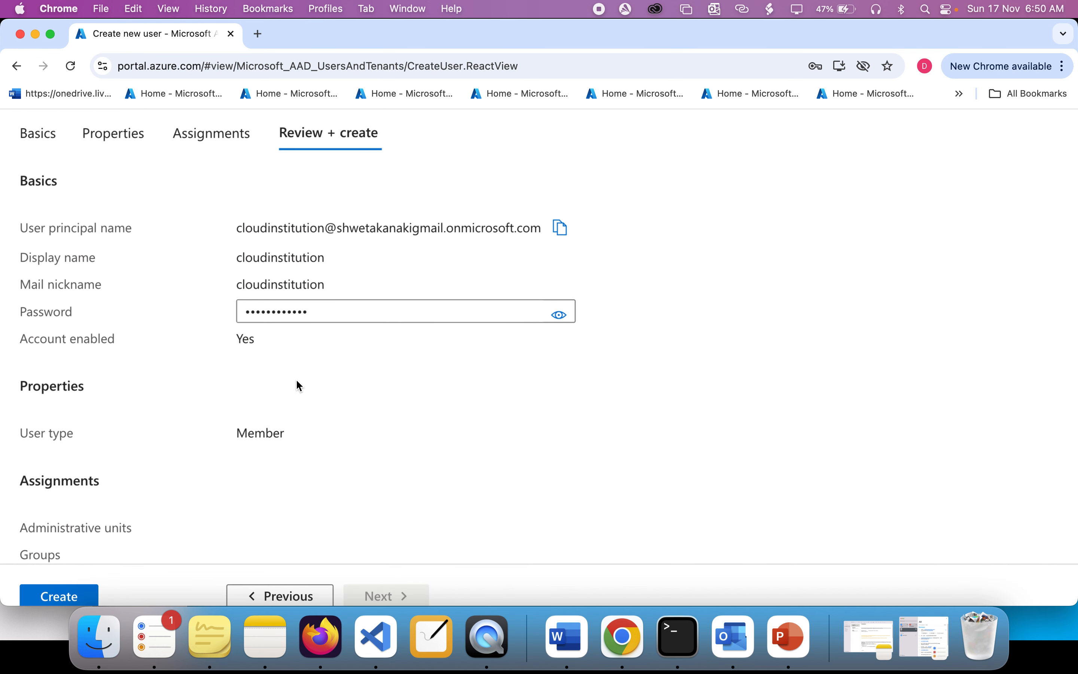
pyautogui.scroll(1, 298, 386)
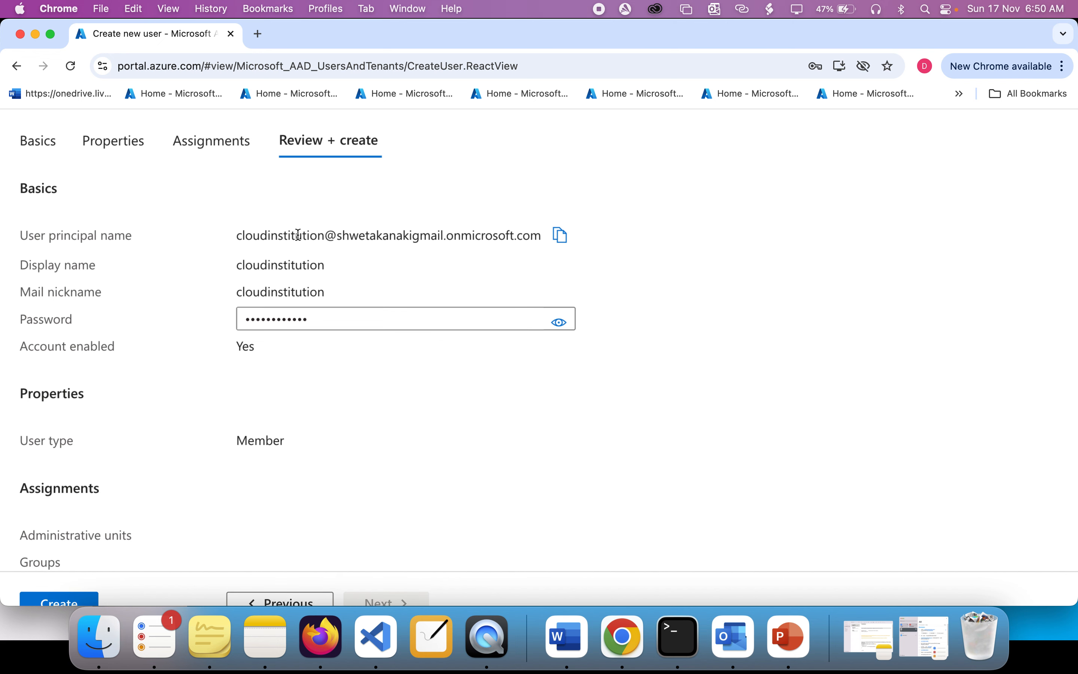
pyautogui.scroll(-2, 289, 387)
pyautogui.scroll(-1, 118, 558)
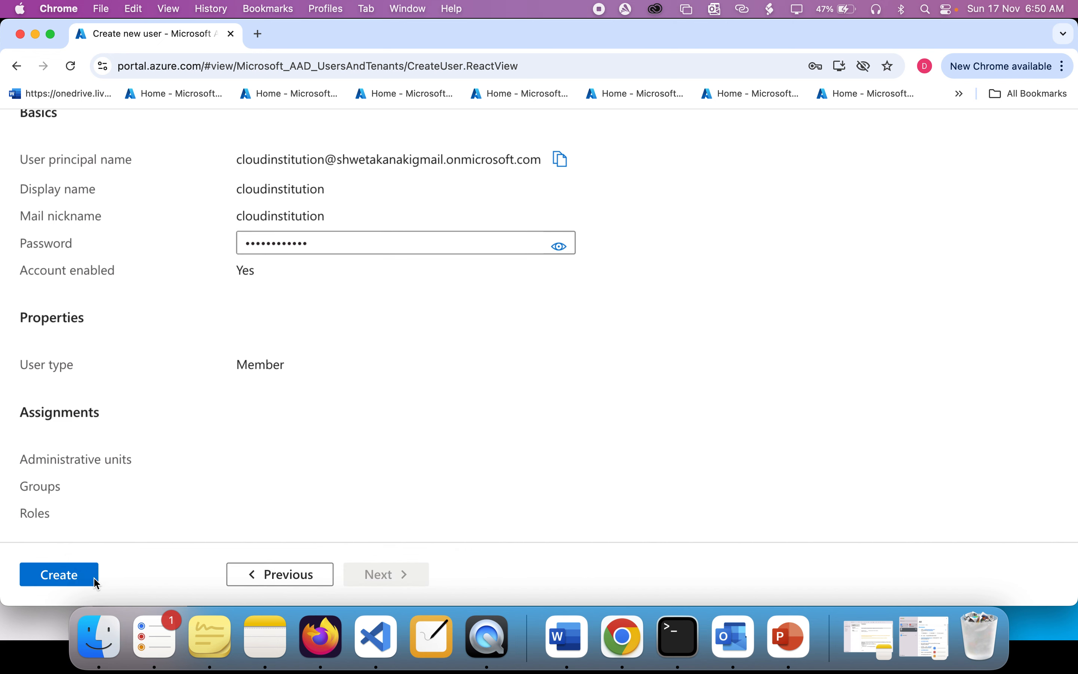
pyautogui.click(59, 577)
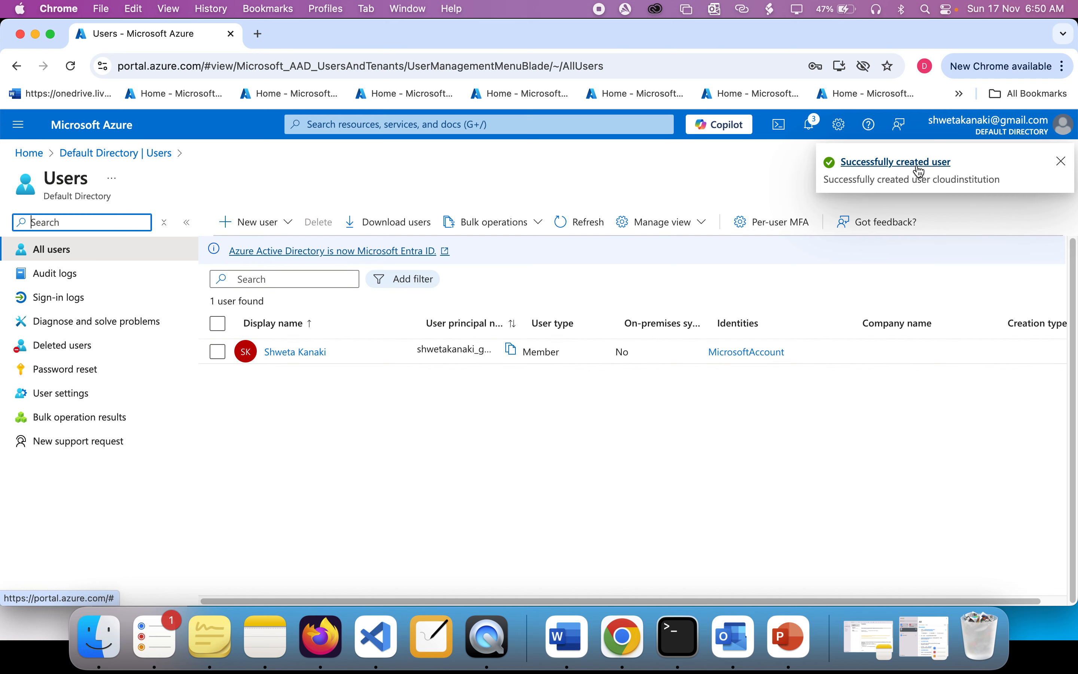
# Open the cloudinstitution user from the refreshed user list and copy its user principal name
pyautogui.click(580, 226)
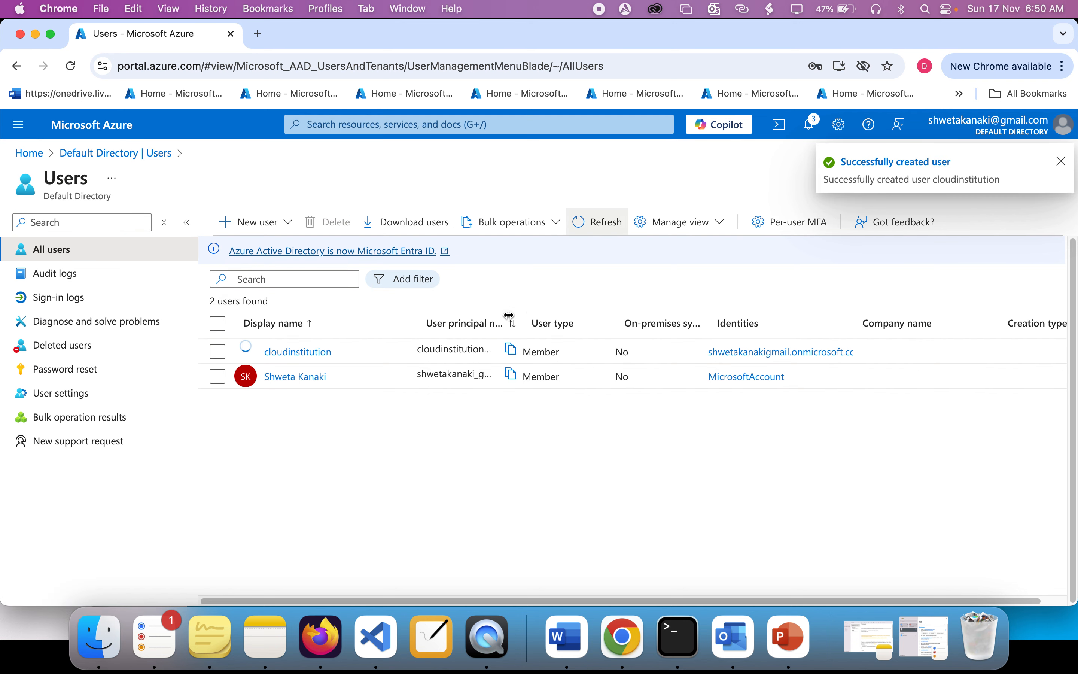
pyautogui.click(313, 354)
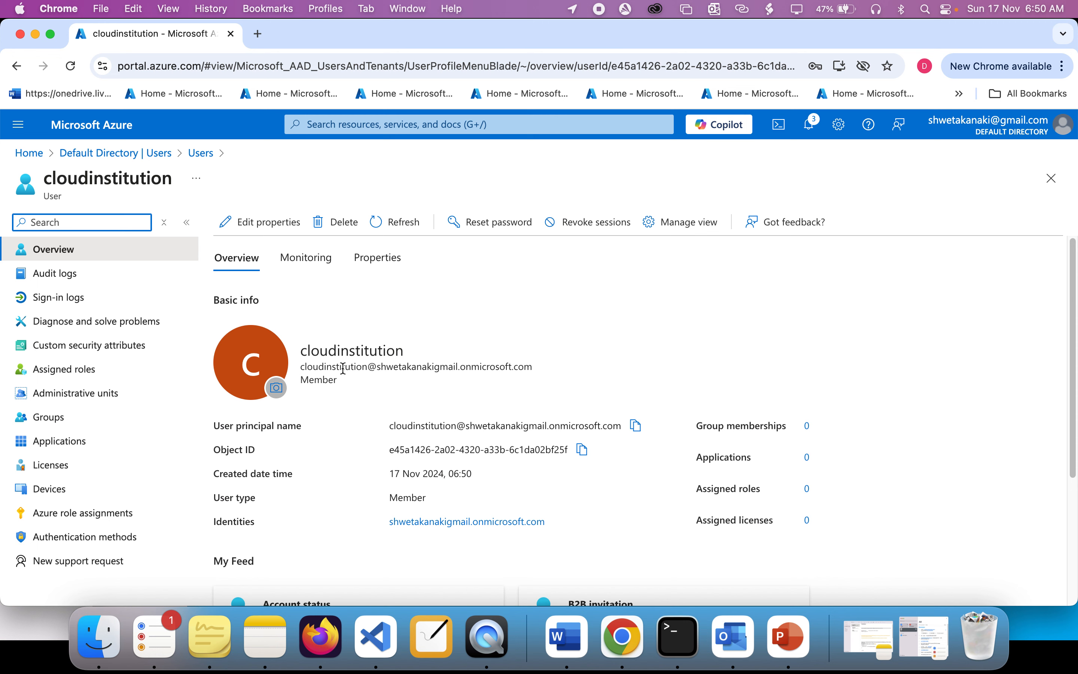
pyautogui.doubleClick(343, 368)
pyautogui.moveTo(343, 368); pyautogui.dragTo(533, 368)
pyautogui.click(436, 407)
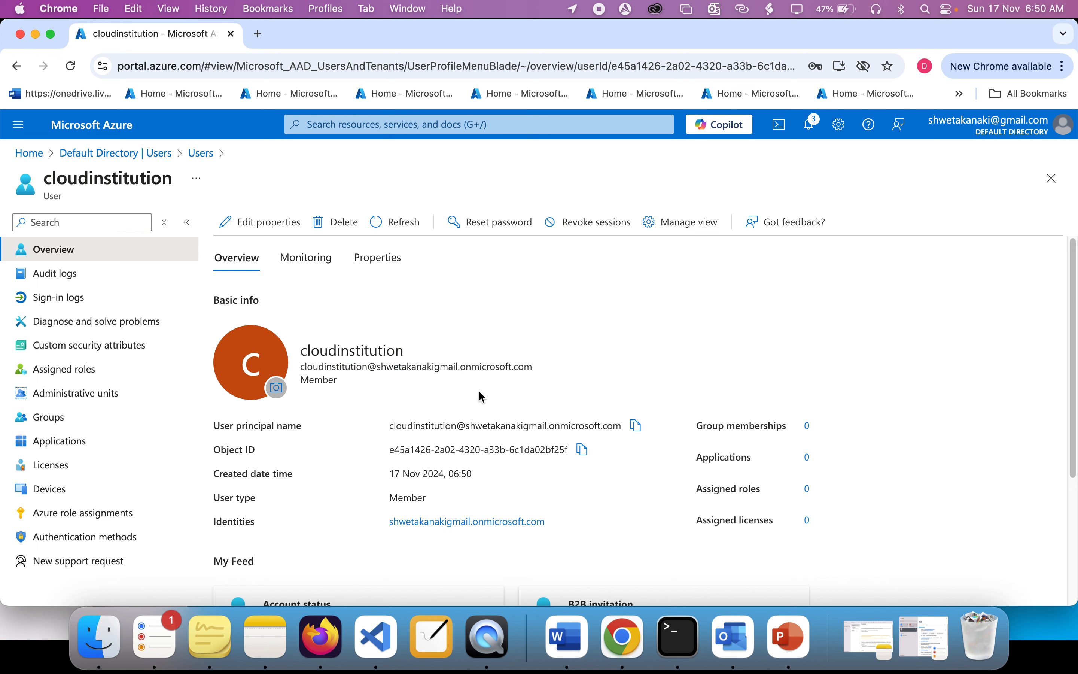
pyautogui.click(636, 426)
# Open portal.azure.com in a new incognito window
pyautogui.rightClick(617, 630)
pyautogui.click(642, 497)
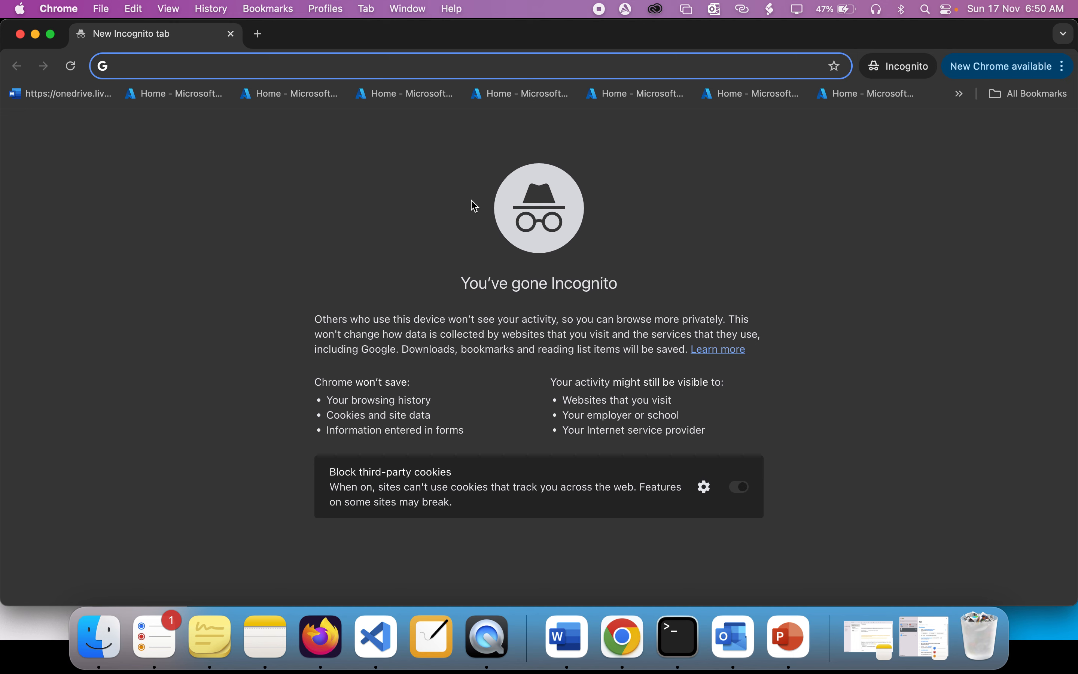
pyautogui.write('portal.azure.com')
pyautogui.press('Return')
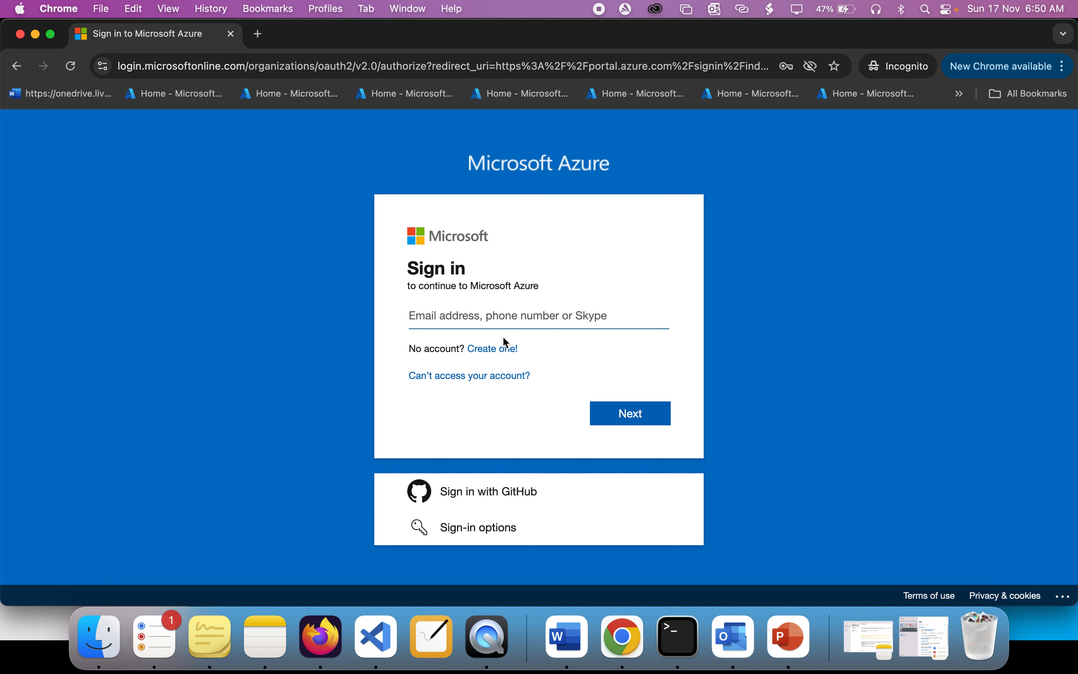
# Enter the new user's copied user principal name as the account on the Microsoft Azure sign-in page
pyautogui.click(480, 309)
pyautogui.click(802, 354)
pyautogui.click(565, 320)
pyautogui.press('super+v')
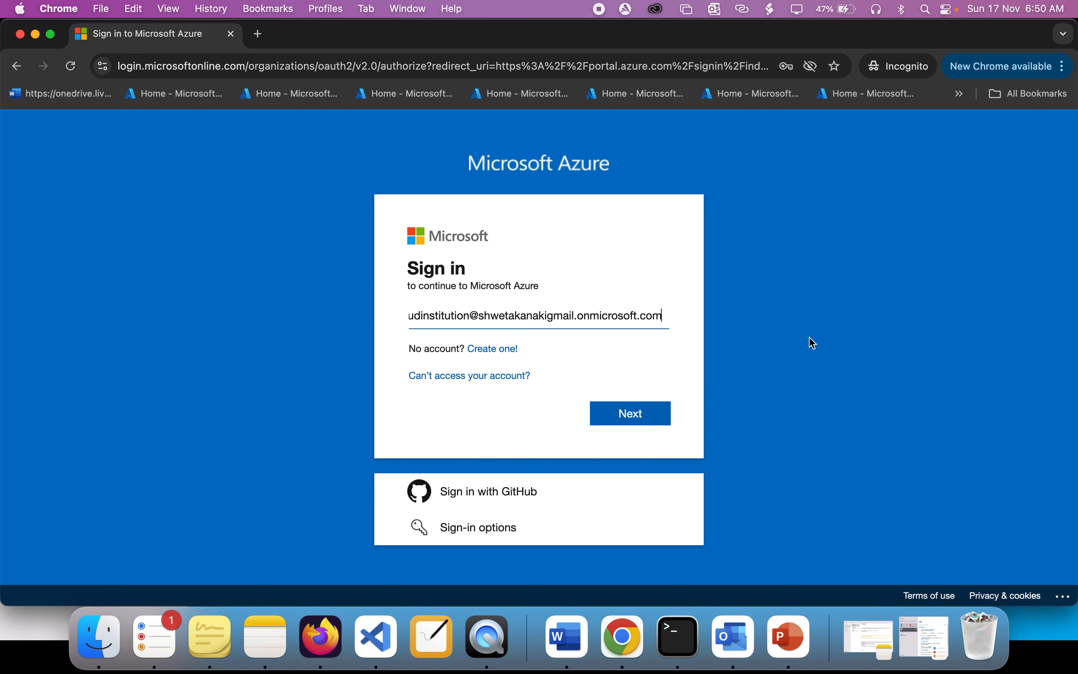
# Continue to the password prompt and sign in with the new user's initial account password
pyautogui.click(626, 420)
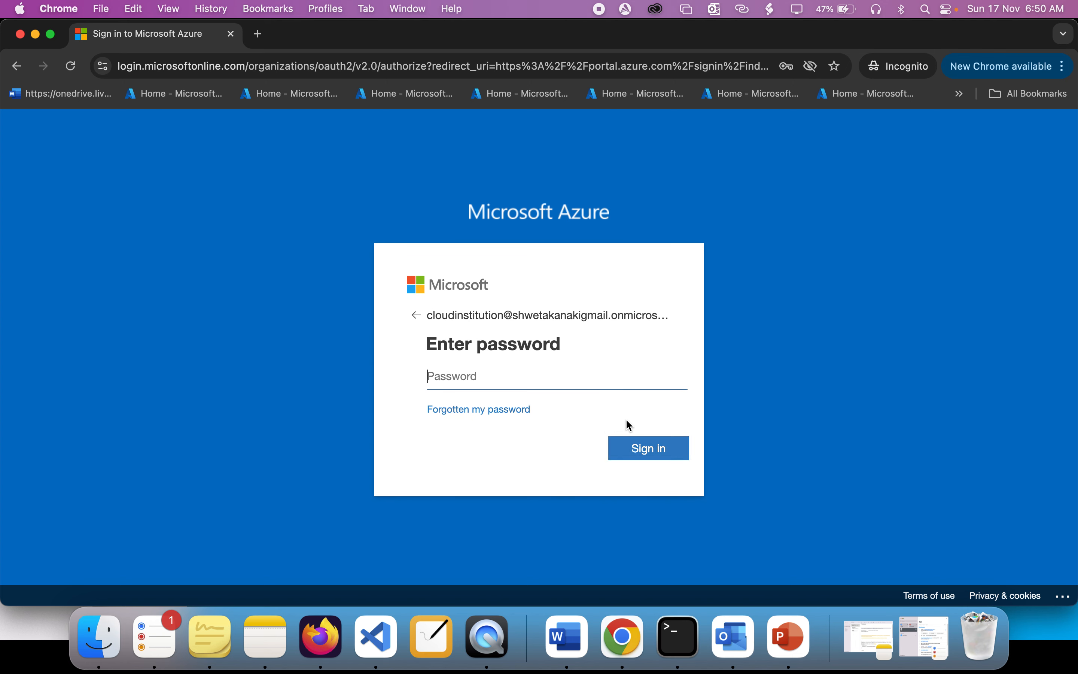
pyautogui.write('•••')
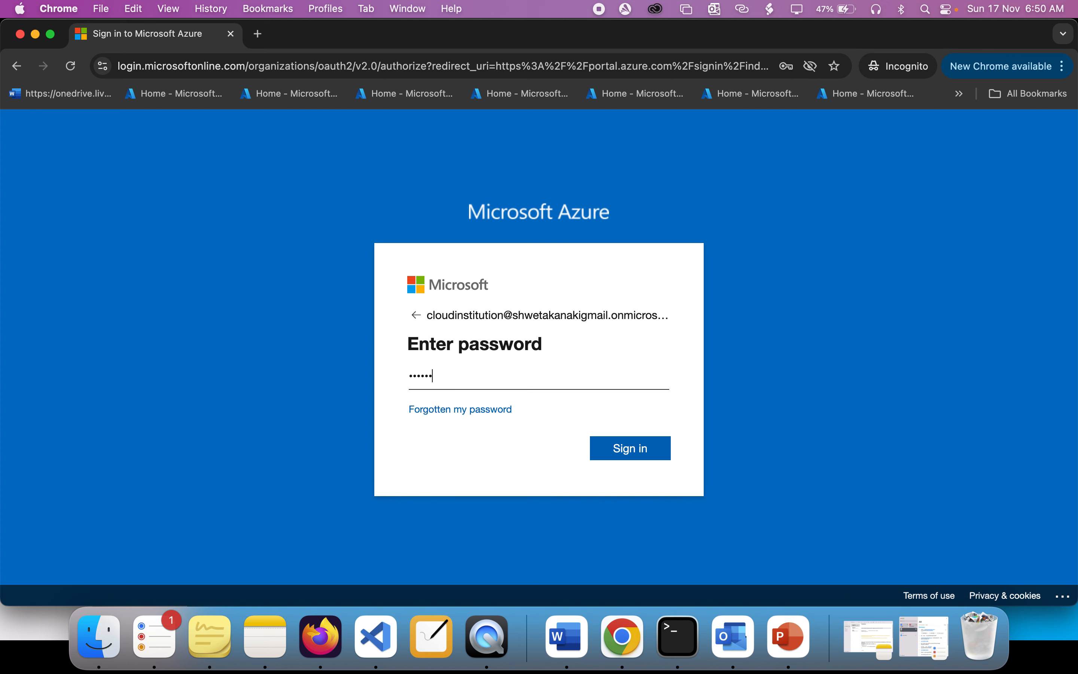
pyautogui.write('••••••••')
pyautogui.click(624, 449)
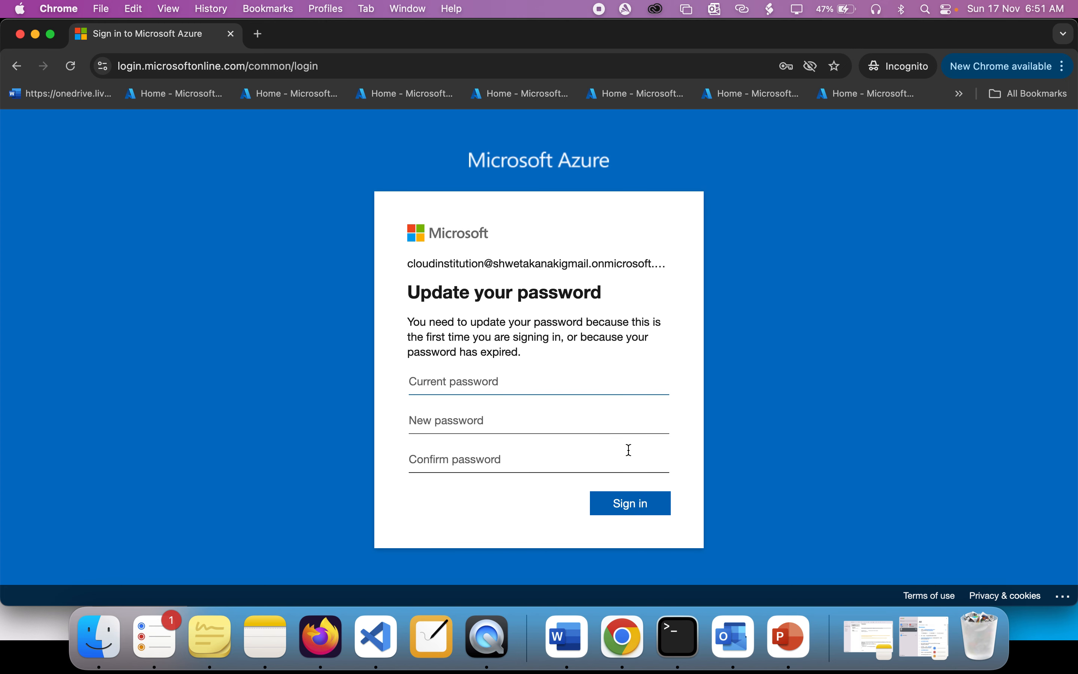
# Update the account password by entering the current password and a confirmed new password, and submit the change
pyautogui.click(503, 385)
pyautogui.write('••••••••••••')
pyautogui.press('Tab')
pyautogui.write('•••••••••')
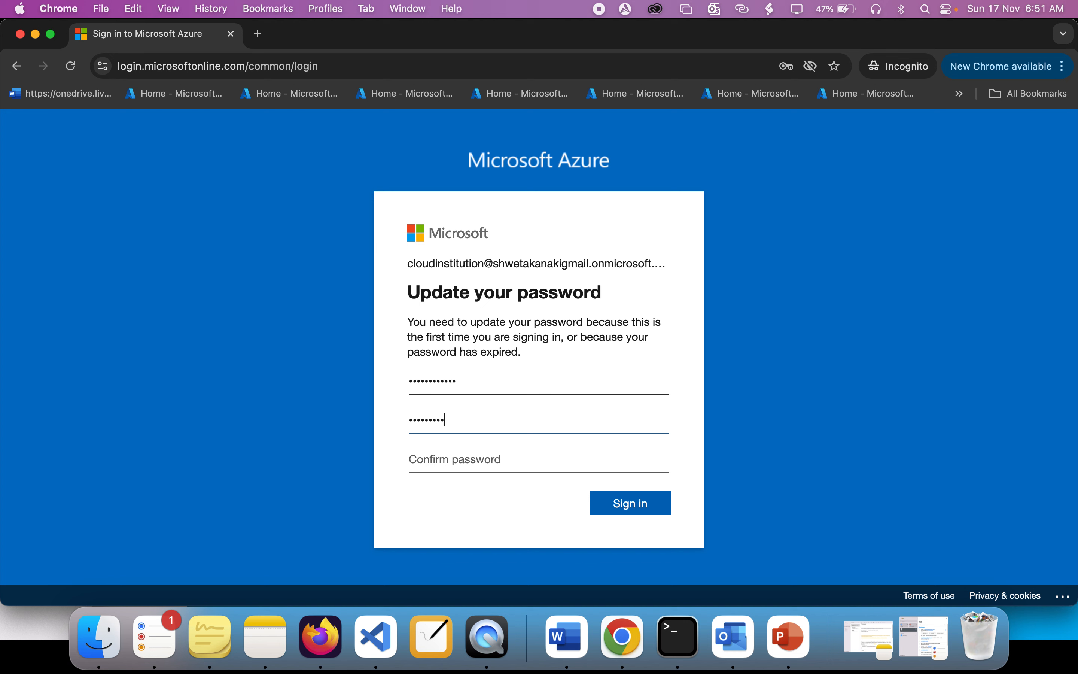
pyautogui.write('••••••')
pyautogui.press('Tab')
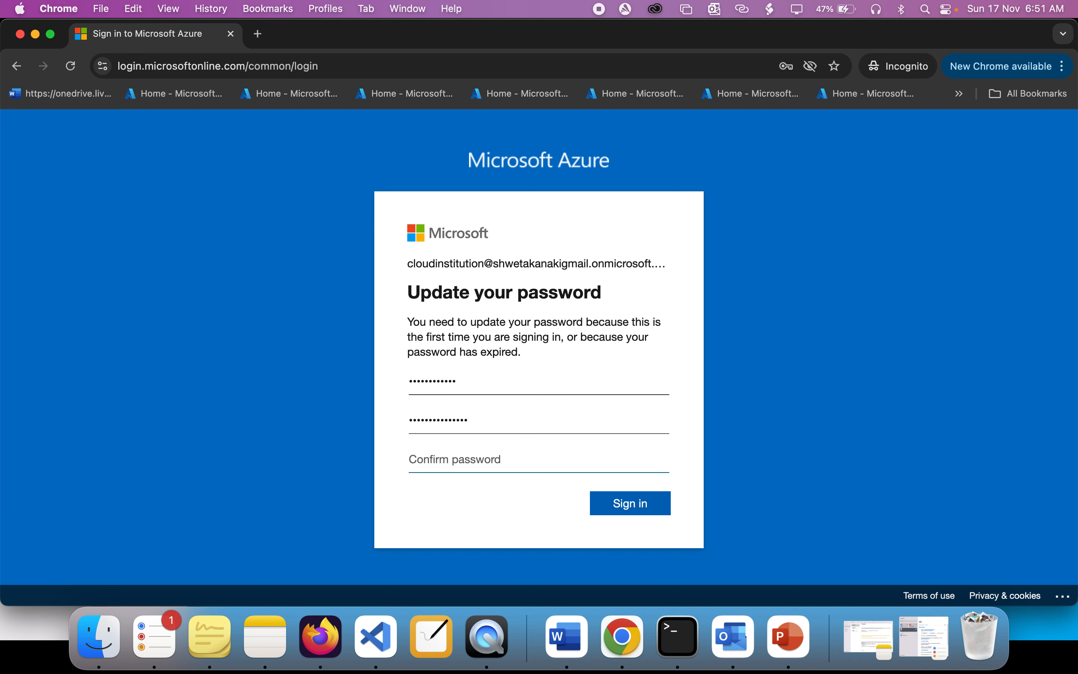
pyautogui.write('•')
pyautogui.click(640, 510)
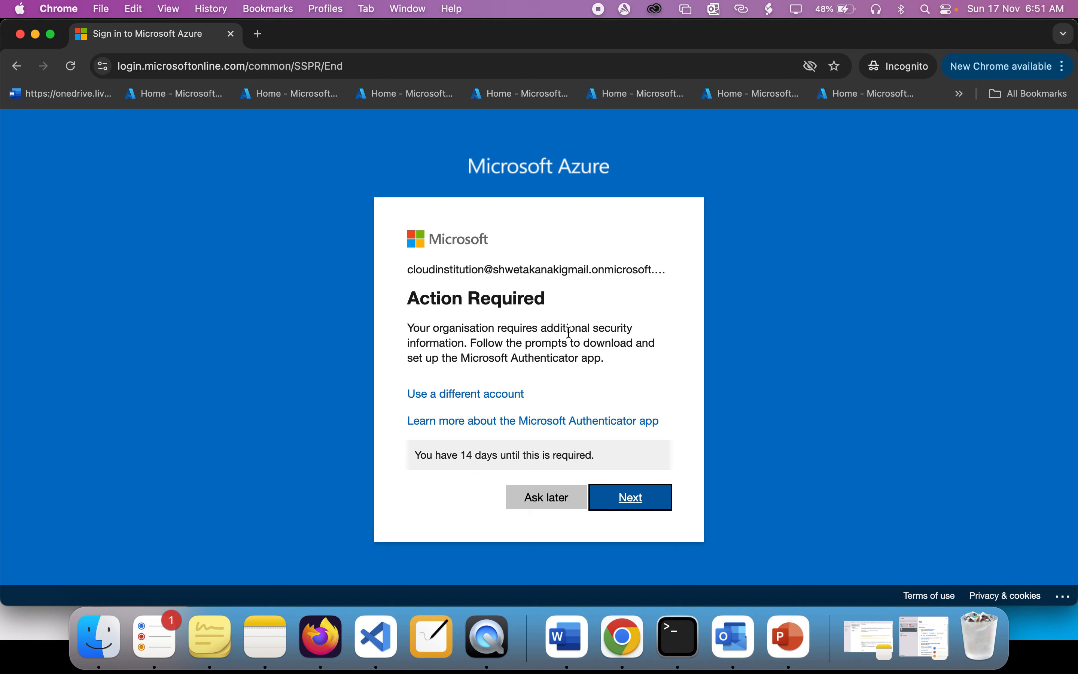
# Finish signing in by postponing the Authenticator setup, declining to stay signed in and skipping the welcome tour
pyautogui.click(542, 507)
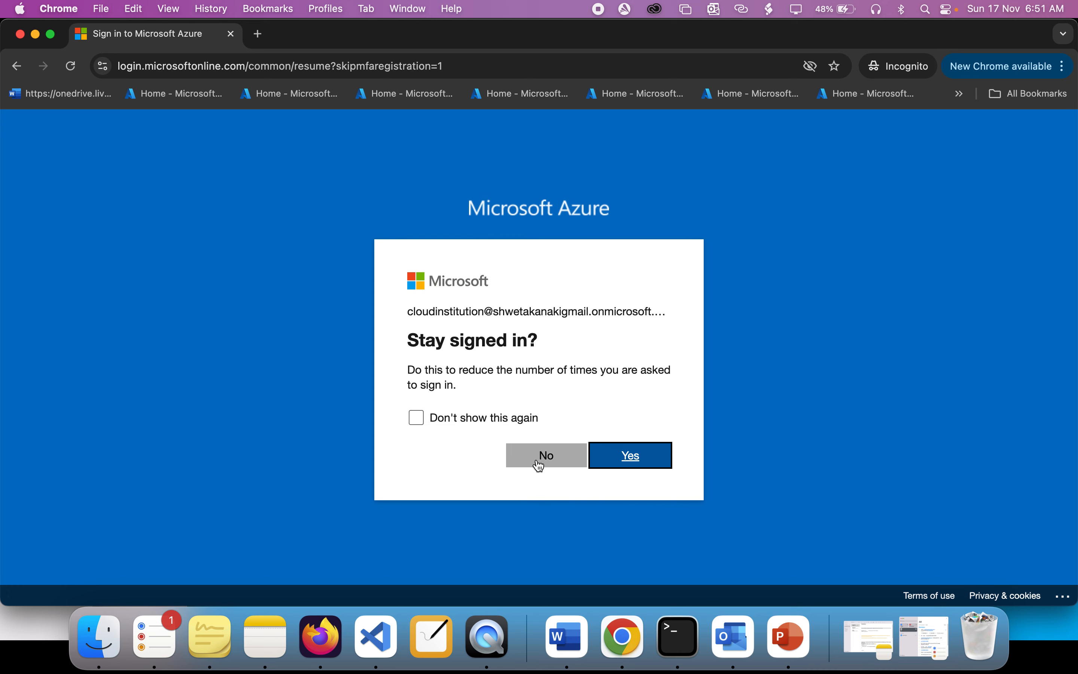
pyautogui.click(539, 463)
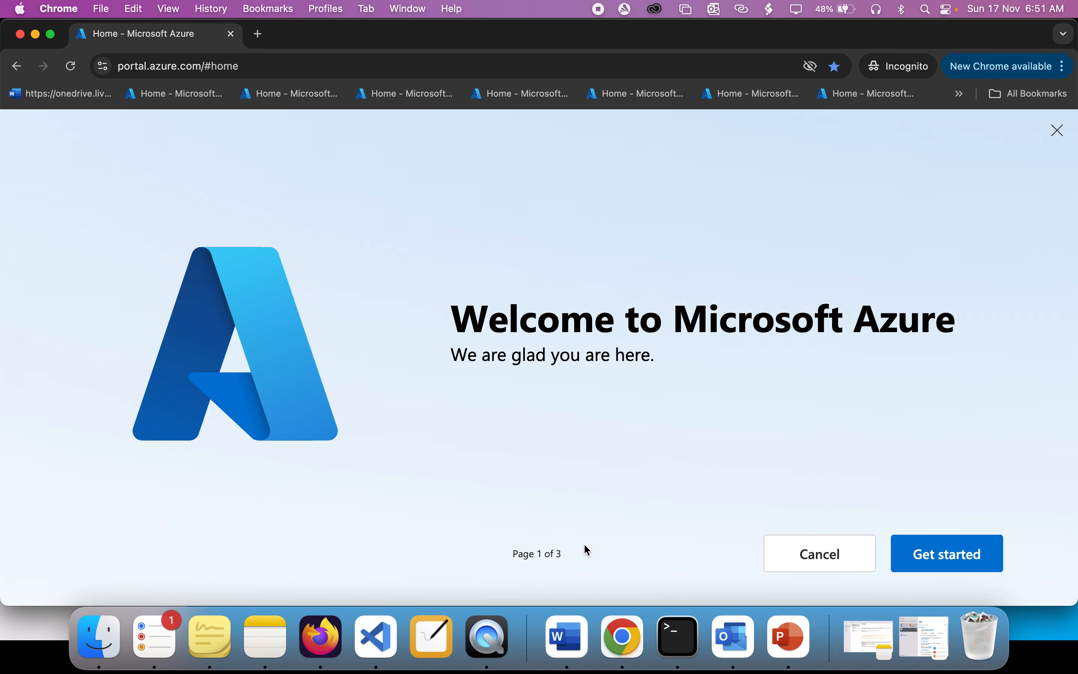
pyautogui.click(801, 555)
# Examine the new user's Azure home page and open Subscriptions to check which subscriptions the account can access
pyautogui.scroll(-8, 422, 366)
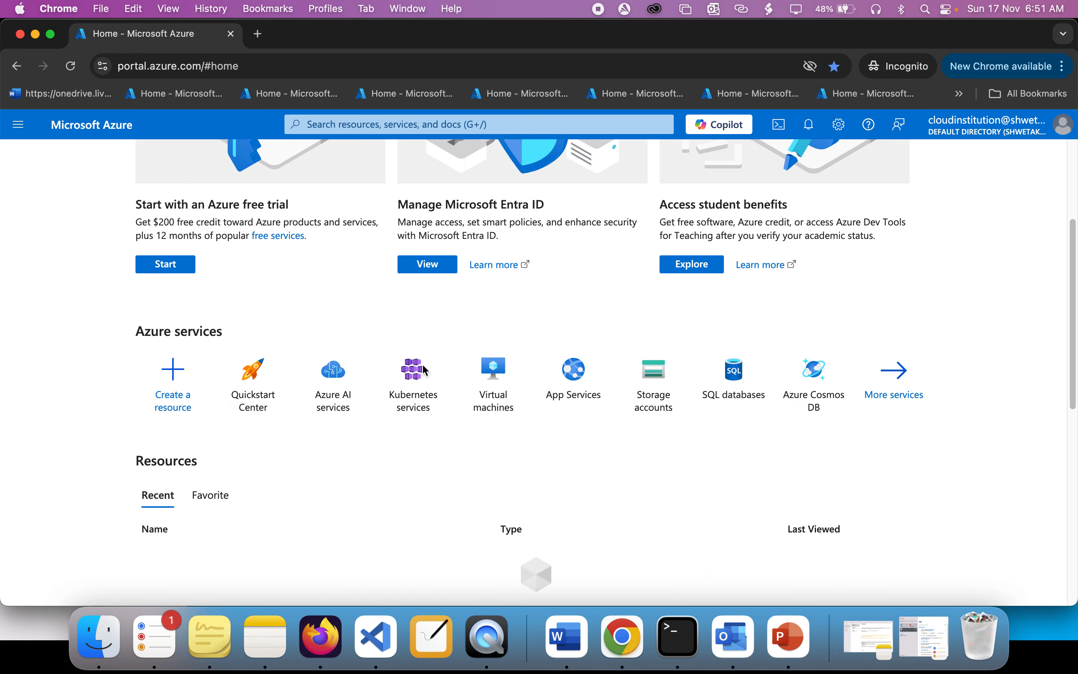
pyautogui.scroll(8, 423, 366)
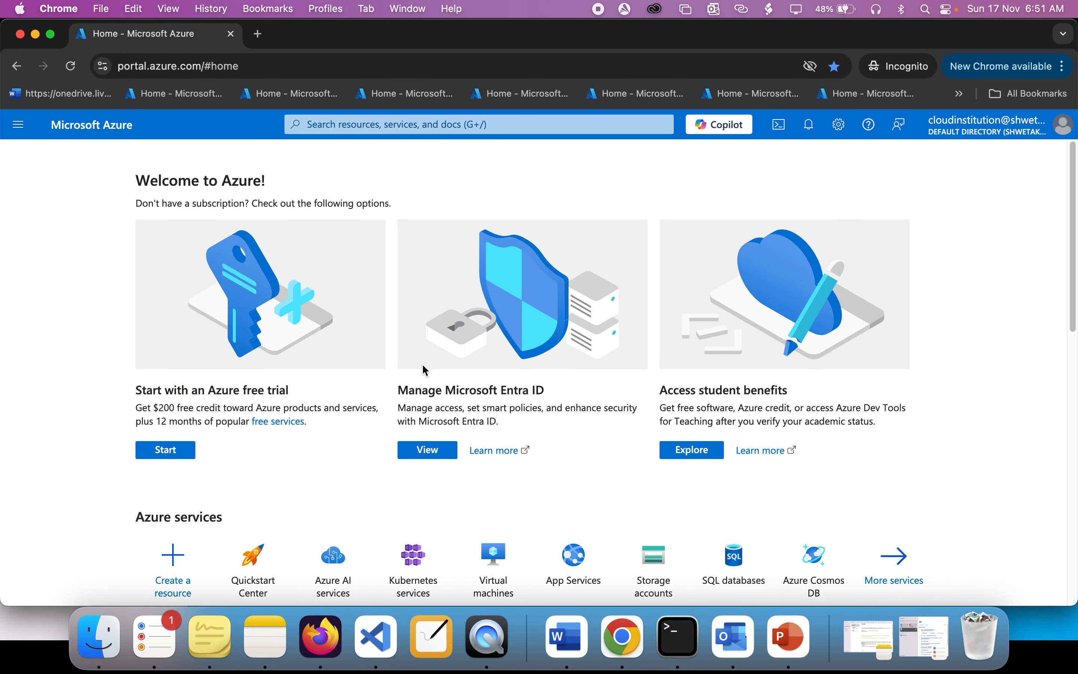
pyautogui.scroll(-3, 424, 366)
pyautogui.scroll(8, 425, 370)
pyautogui.scroll(-10, 425, 370)
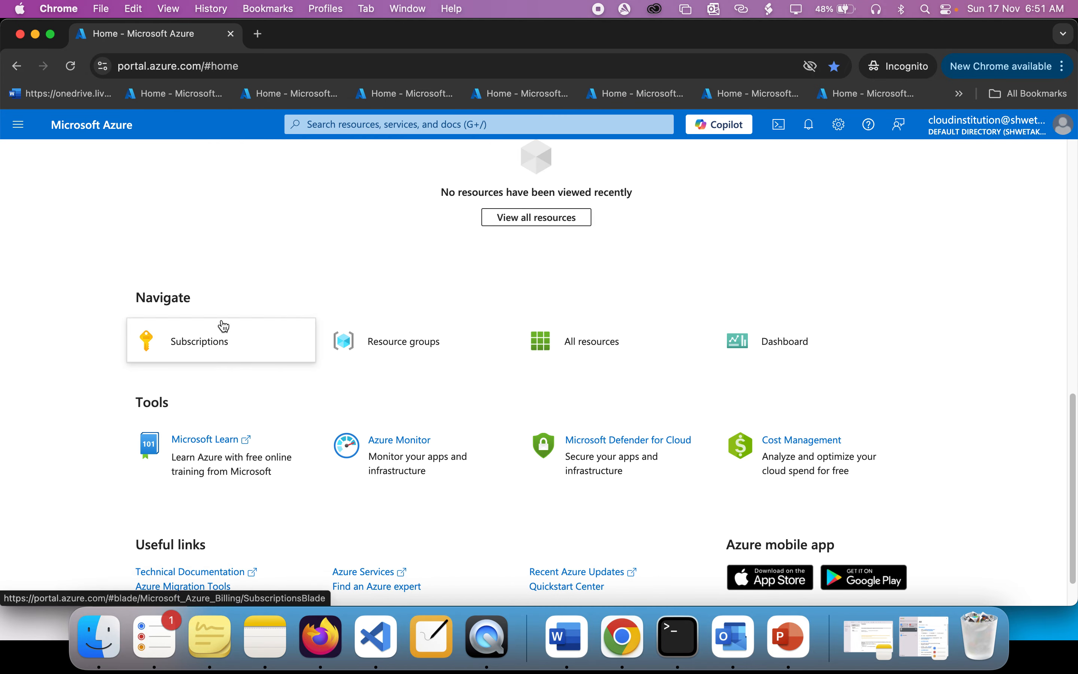
pyautogui.scroll(10, 220, 323)
pyautogui.scroll(-8, 221, 325)
pyautogui.scroll(-3, 214, 343)
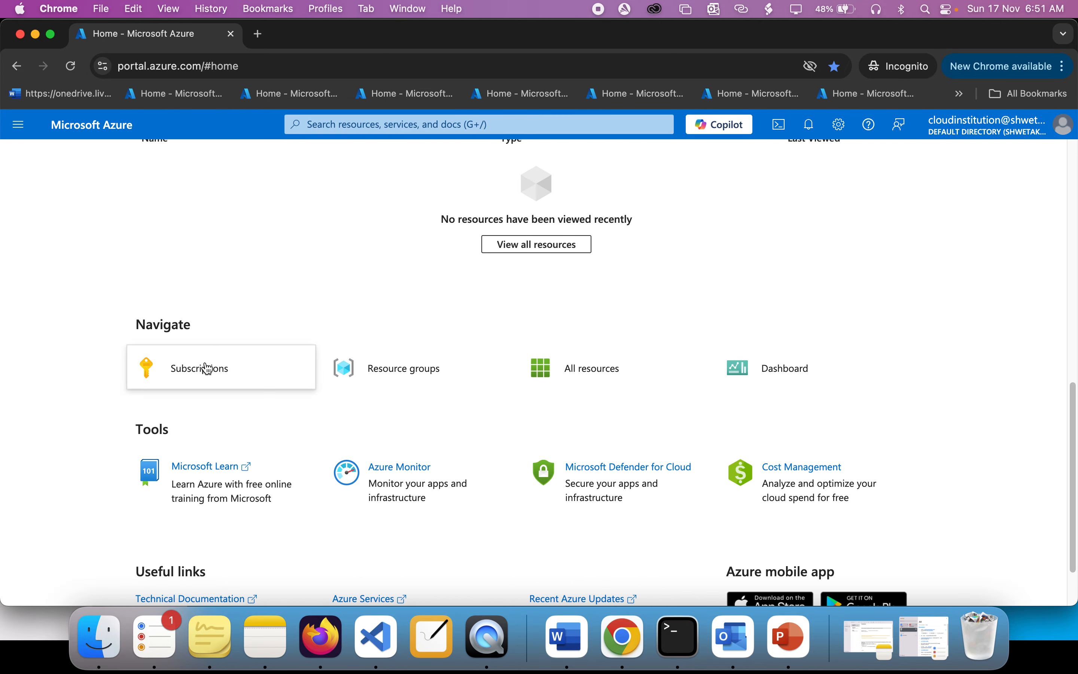
pyautogui.click(205, 363)
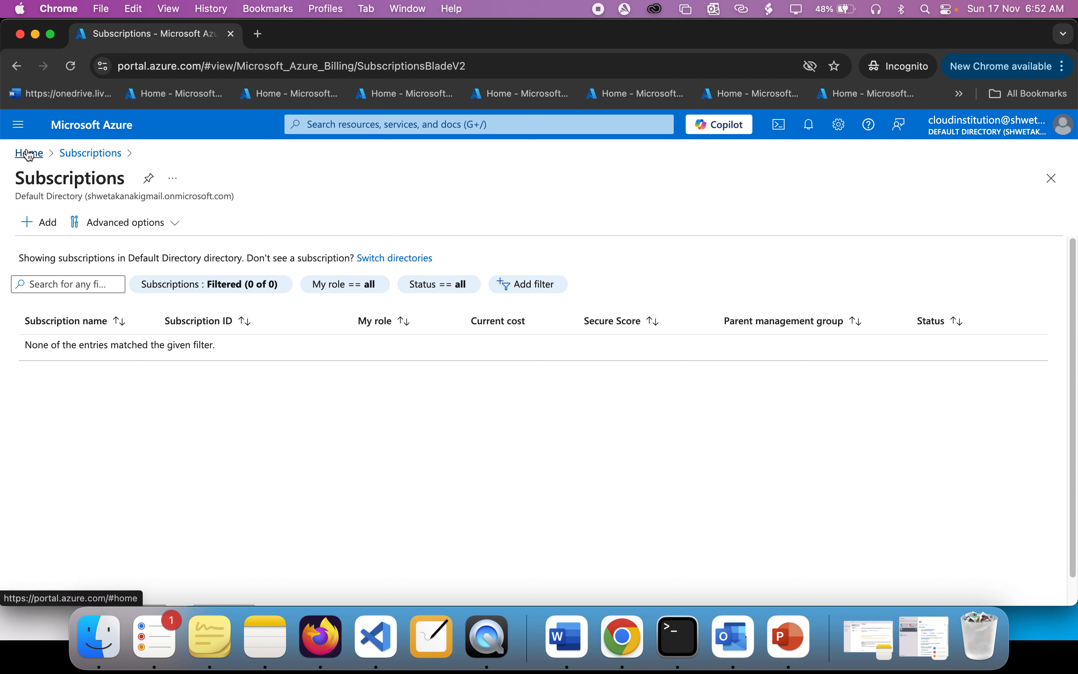
# Close the incognito window and open the Default Directory's user list in the administrator's portal session
pyautogui.click(20, 35)
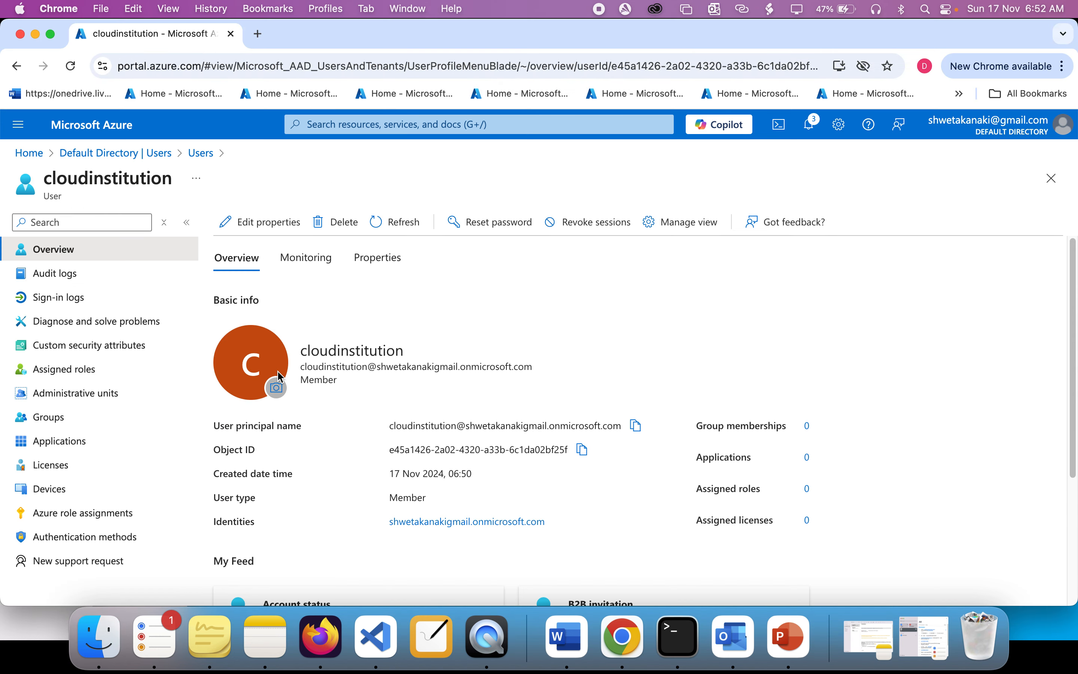
pyautogui.click(147, 164)
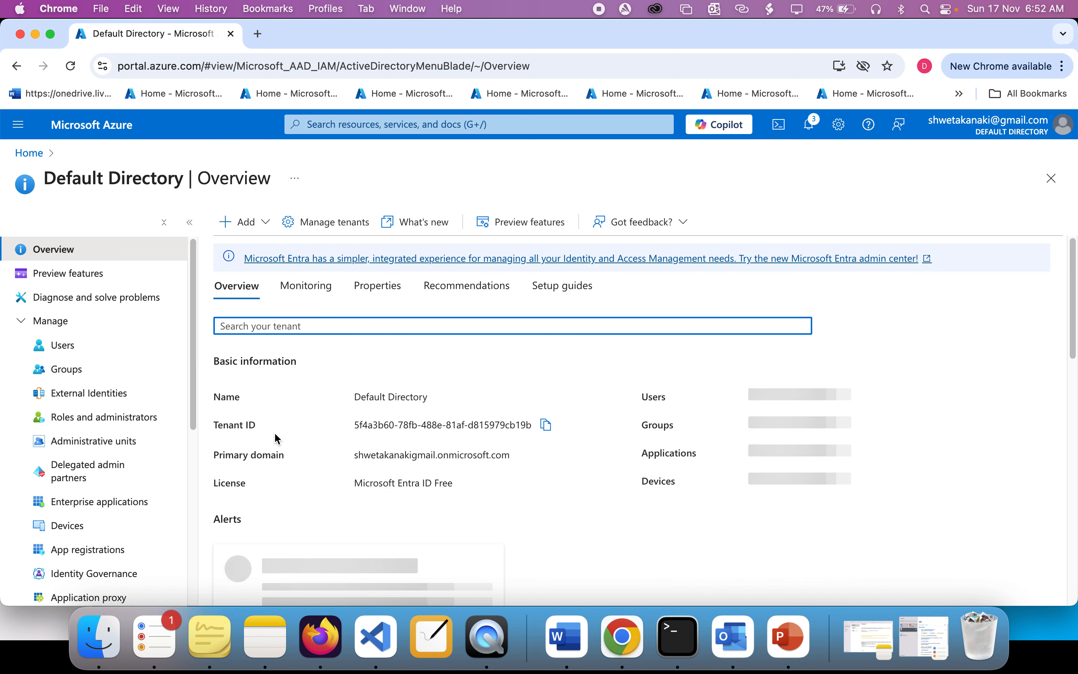
pyautogui.click(65, 346)
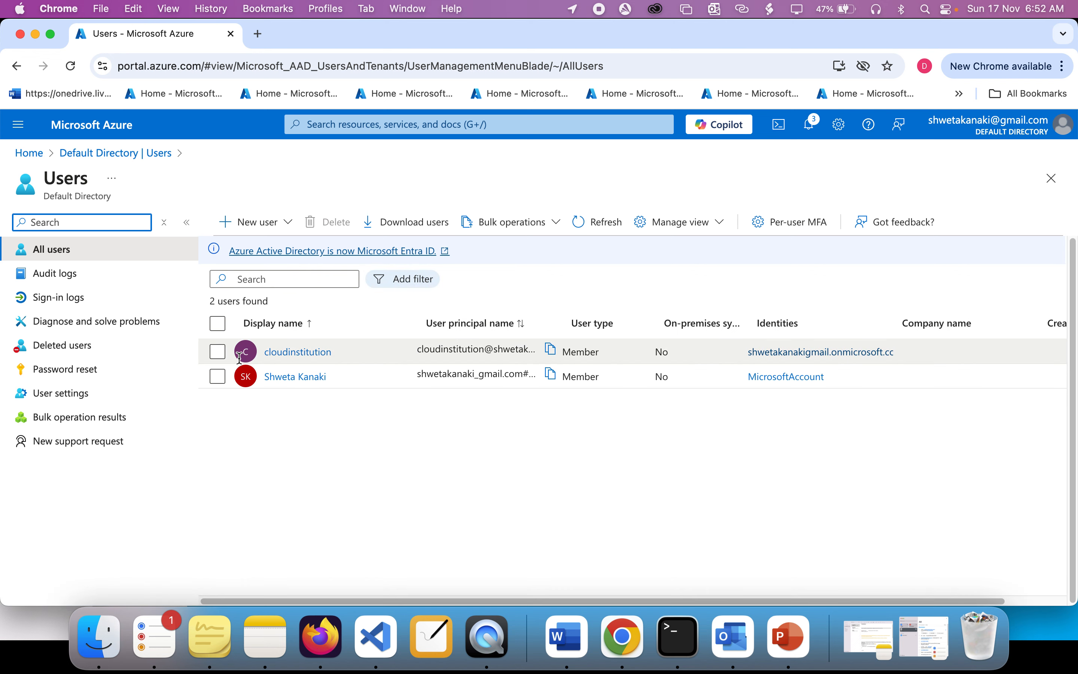
# Delete the cloudinstitution user from the directory and refresh the user list
pyautogui.click(218, 352)
pyautogui.click(333, 222)
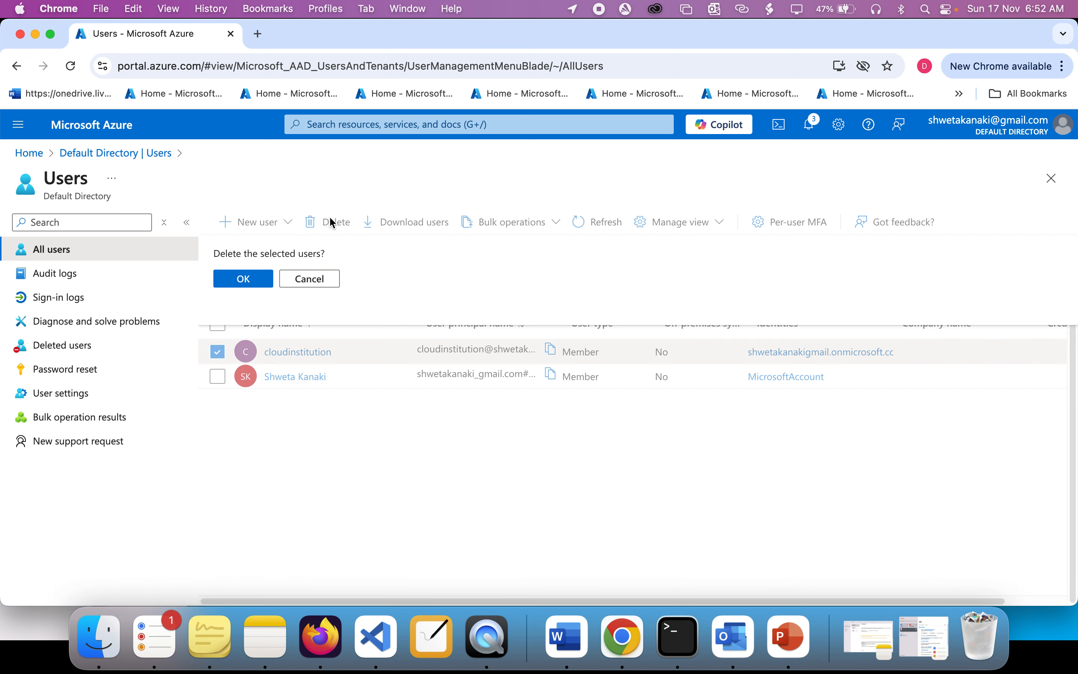
pyautogui.click(244, 279)
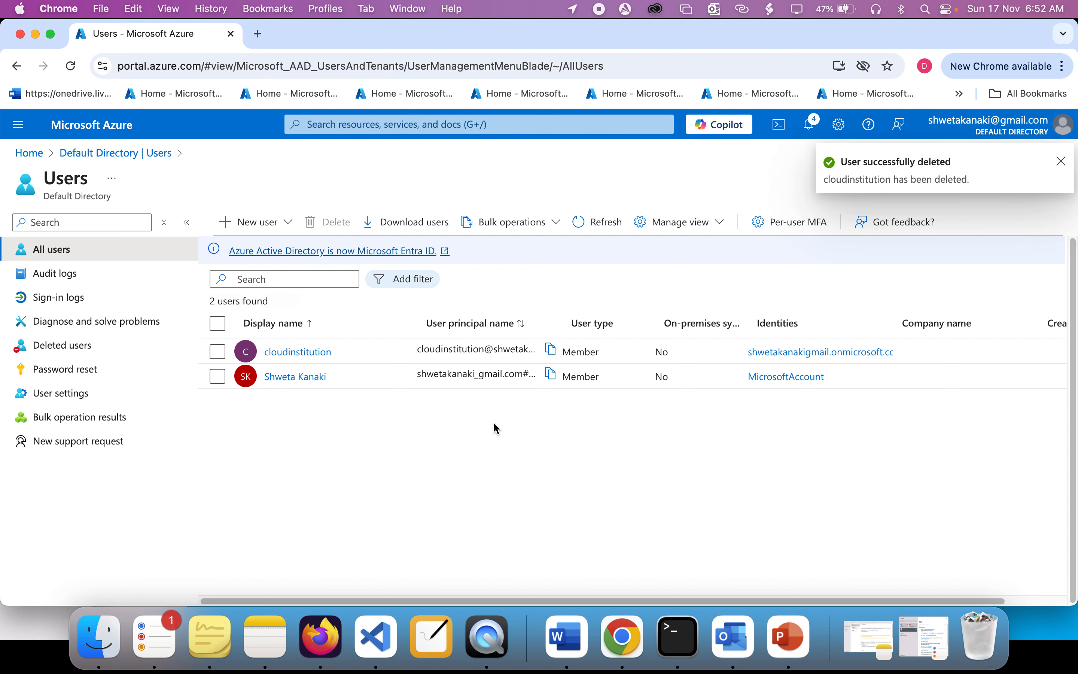
pyautogui.click(595, 225)
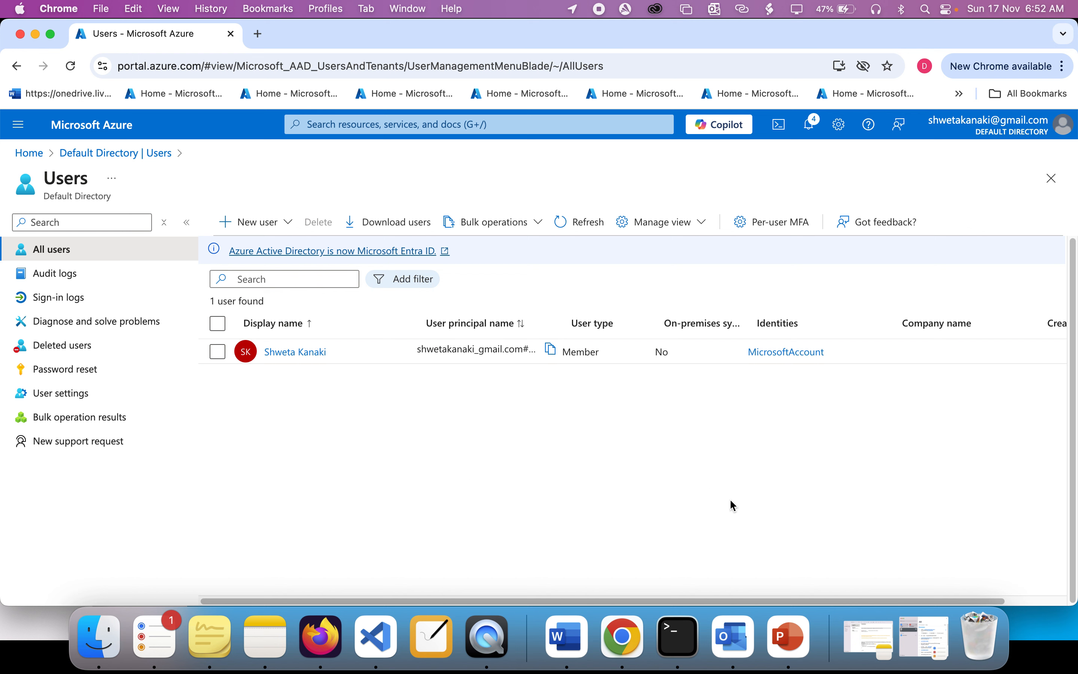
# Switch to the PowerPoint slide show and advance to the closing slide with the website address
pyautogui.click(783, 638)
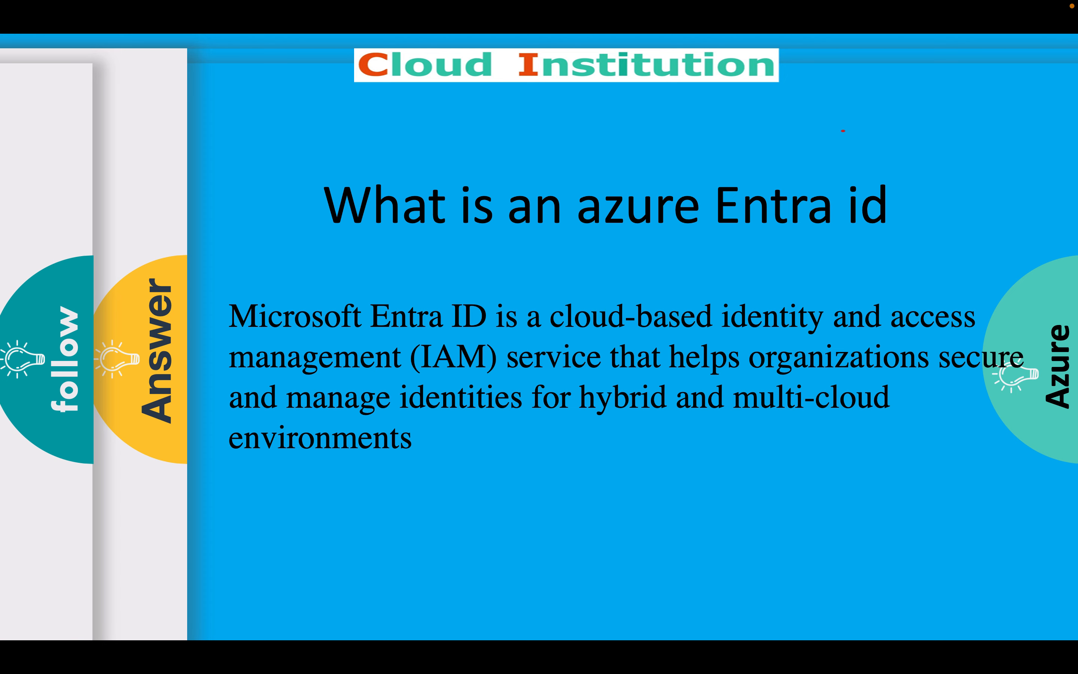
pyautogui.click(630, 438)
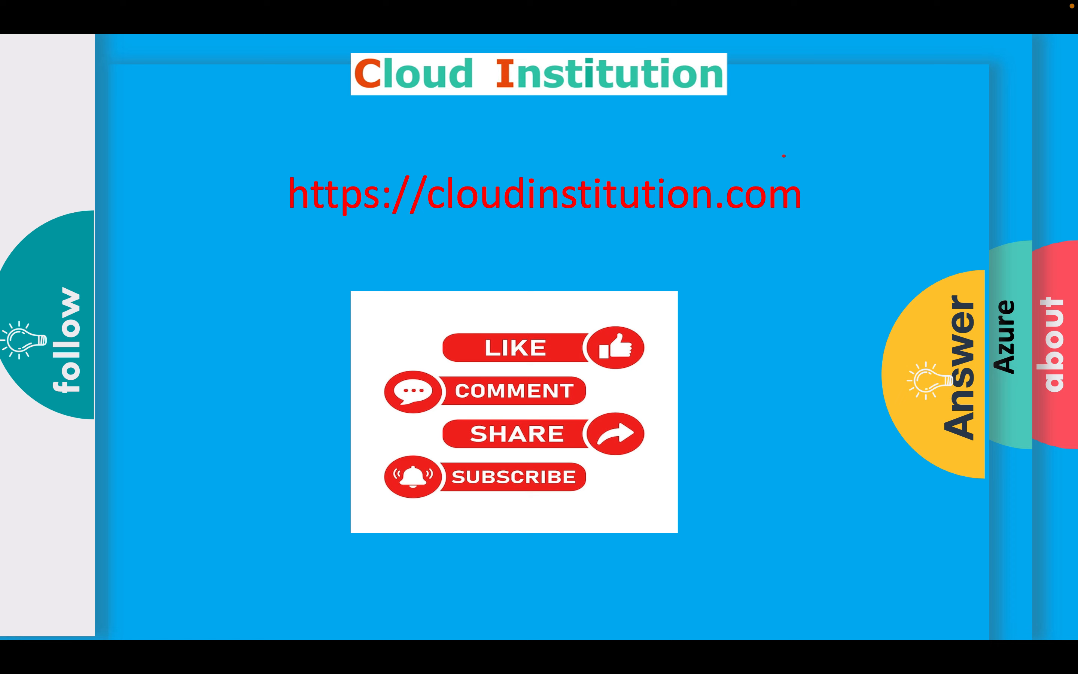